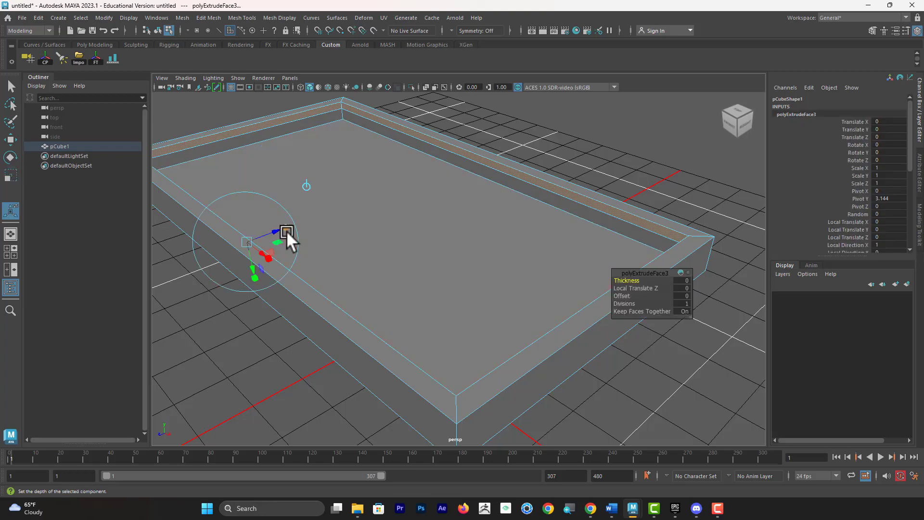
Extrude the strip of faces around the table frame's inner walls to form the cushions.
left_click_drag(287, 229, 598, 233, "alt")
scroll(598, 232, "up", 3)
left_click_drag(369, 227, 357, 245)
left_click_drag(365, 243, 433, 236, "alt")
middle_click_drag(433, 236, 431, 204, "alt")
left_click_drag(431, 204, 353, 189, "alt")
Assign a new Lambert material to the cushion faces and set its color to dark green.
key("shift+period")
right_click_drag(352, 189, 427, 406)
right_click_drag(367, 222, 414, 209)
key("q")
left_click_drag(419, 214, 387, 202, "alt")
right_click_drag(385, 200, 384, 226)
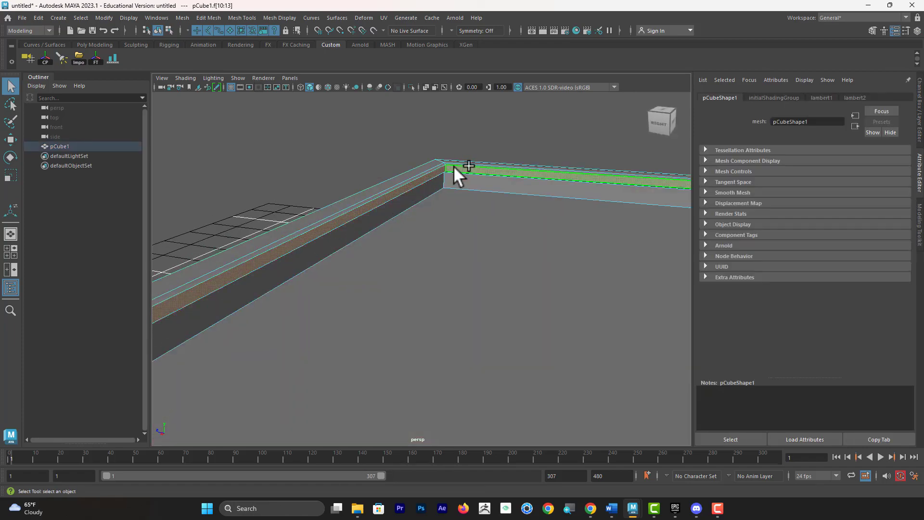
left_click(854, 98)
left_click(787, 205)
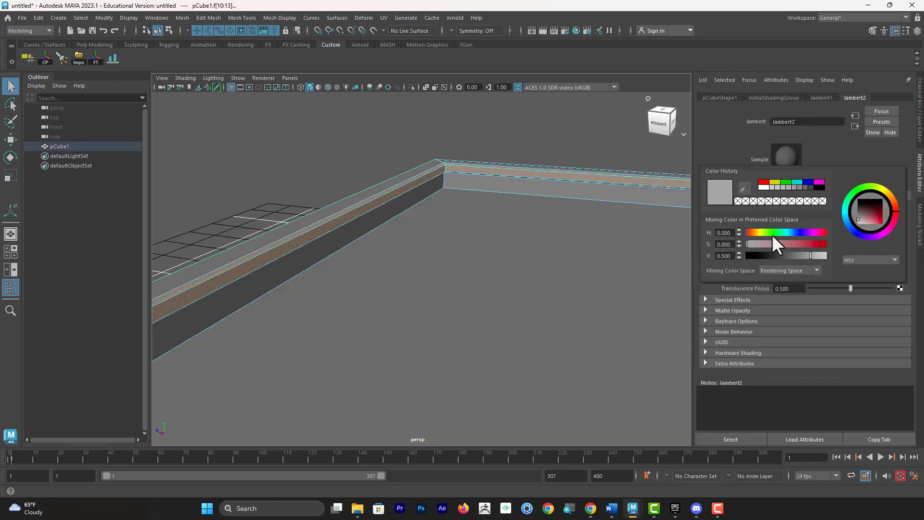
left_click(855, 186)
left_click_drag(873, 215, 881, 215)
Apply the green lambert2 material to the table bed face and return to object mode.
left_click(505, 221)
left_click_drag(490, 192, 471, 177, "alt")
right_click_drag(471, 177, 532, 453)
left_click_drag(520, 289, 539, 240, "alt")
right_click_drag(539, 241, 625, 192)
left_click_drag(625, 159, 543, 63, "alt")
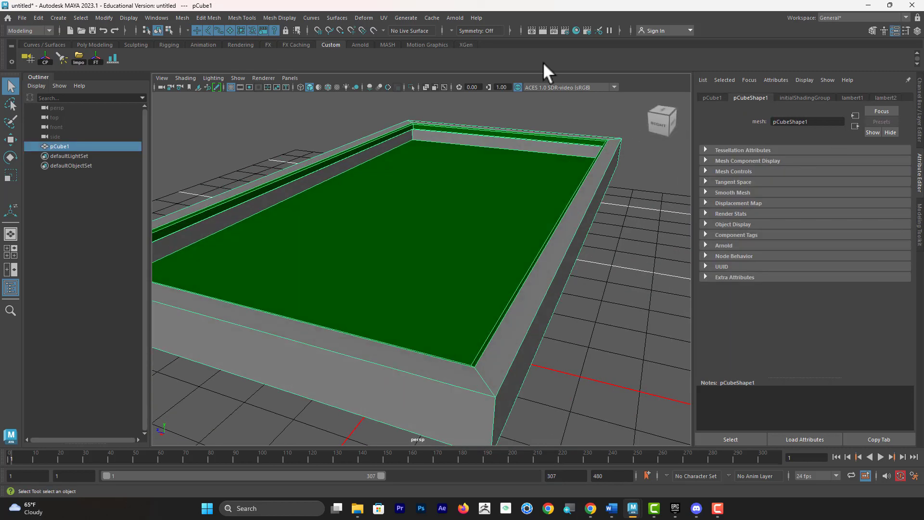
Select the faces that use lambert1 through the Hypershade and assign them a new Lambert material.
left_click(576, 31)
left_click_drag(187, 94, 293, 112)
right_click_drag(82, 184, 130, 182)
right_click_drag(581, 200, 649, 457)
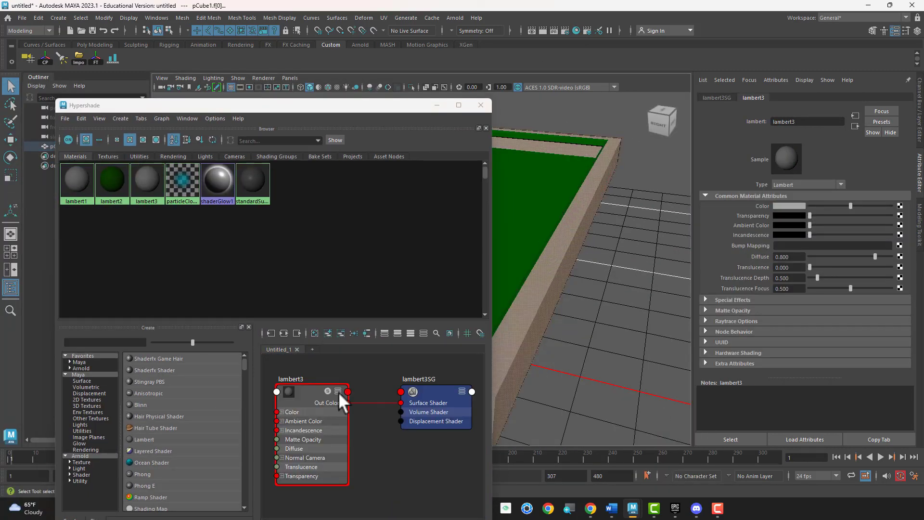
Set the frame's lambert3 color to a wood brown.
left_click(339, 392)
left_click(793, 205)
left_click_drag(889, 200, 885, 192)
left_click_drag(872, 212, 875, 218)
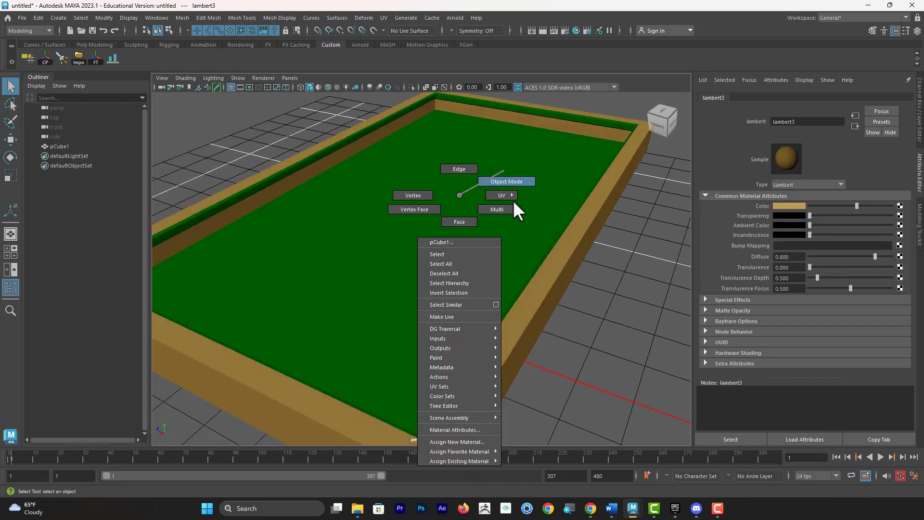
Raise the green bed face slightly inside the frame and return the table to object mode.
right_click_drag(513, 200, 501, 183)
scroll(453, 202, "up", 3)
left_click(435, 155)
key("w")
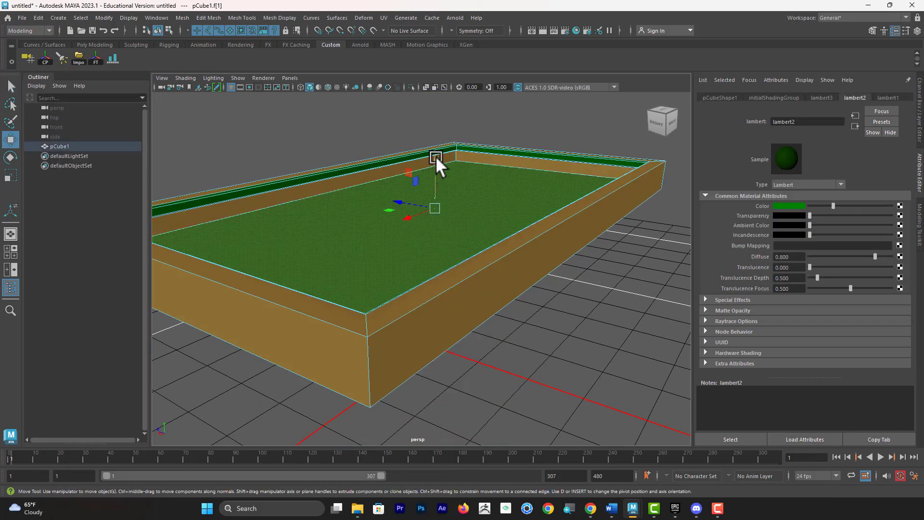
left_click_drag(435, 155, 435, 144)
left_click_drag(435, 143, 427, 192, "alt")
left_click(468, 175)
left_click_drag(427, 159, 481, 202)
right_click_drag(481, 202, 513, 180)
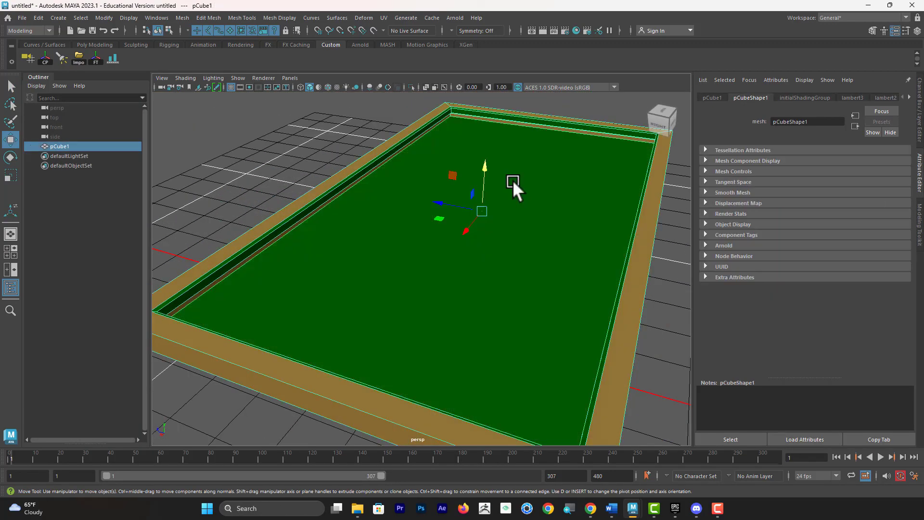
Create a polygon sphere and raise it above the table bed to Translate Y 3.729.
right_click(396, 188, "shift")
left_click(309, 159)
right_click_drag(310, 159, 352, 162, "shift")
left_click_drag(352, 193, 435, 231, "alt")
left_click_drag(449, 288, 461, 107)
middle_click_drag(522, 147, 457, 186, "alt")
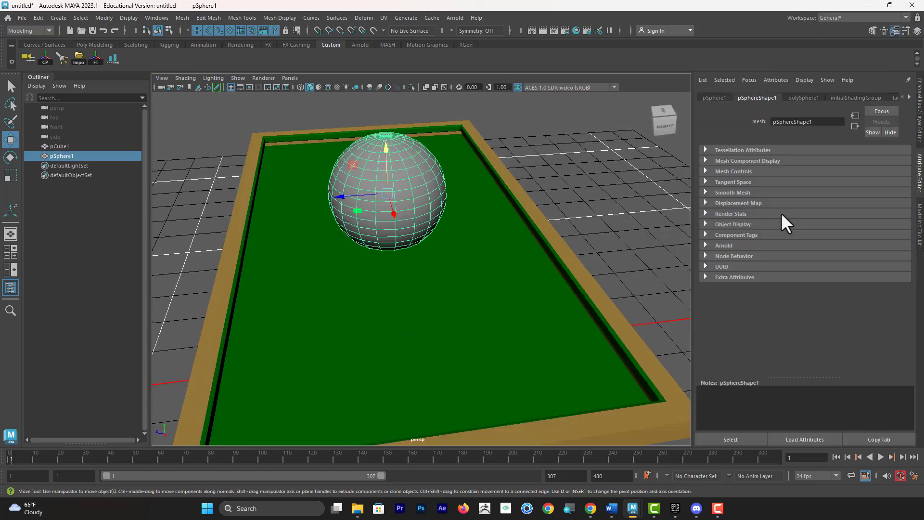
Set the sphere's Subdivisions Axis and Subdivisions Height to 16.
left_click(918, 110)
left_click_drag(888, 229, 891, 236)
type("16")
key("Return")
middle_click_drag(618, 250, 558, 233, "alt")
left_click_drag(495, 240, 543, 222, "alt")
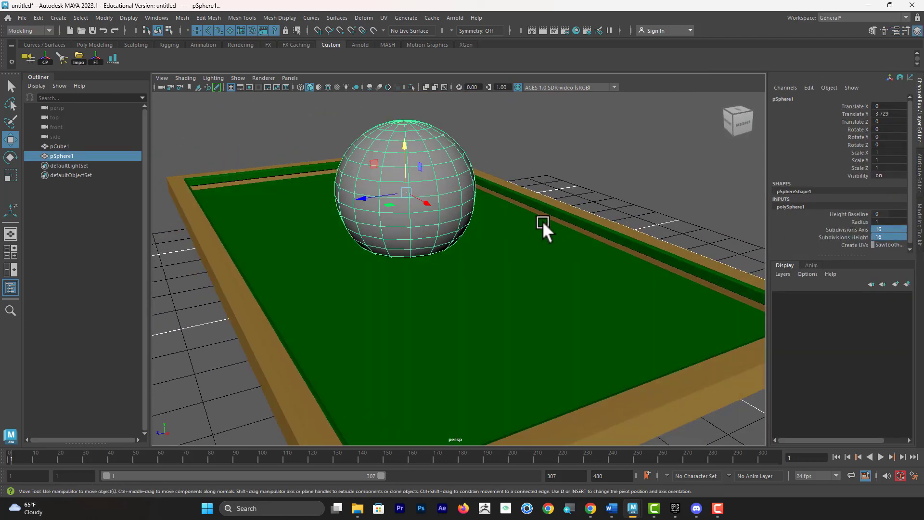
Scale the sphere uniformly down to 0.118 and lower it toward the table bed at Translate Y 3.098.
middle_click_drag(574, 239, 517, 252)
key("ctrl+z")
key("r")
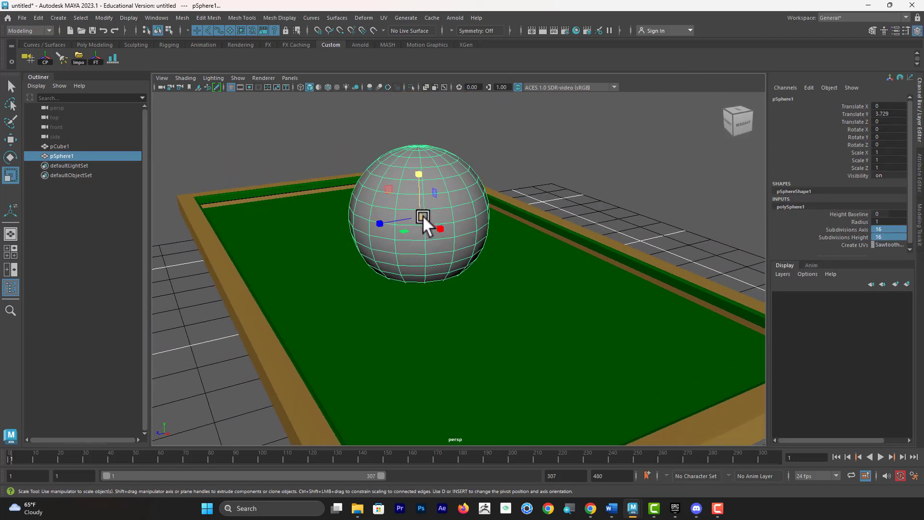
left_click_drag(422, 216, 375, 218)
key("w")
left_click_drag(385, 221, 531, 251, "alt")
key("r")
left_click_drag(431, 218, 420, 218)
key("w")
middle_click_drag(428, 224, 263, 222, "alt")
left_click_drag(258, 176, 267, 195)
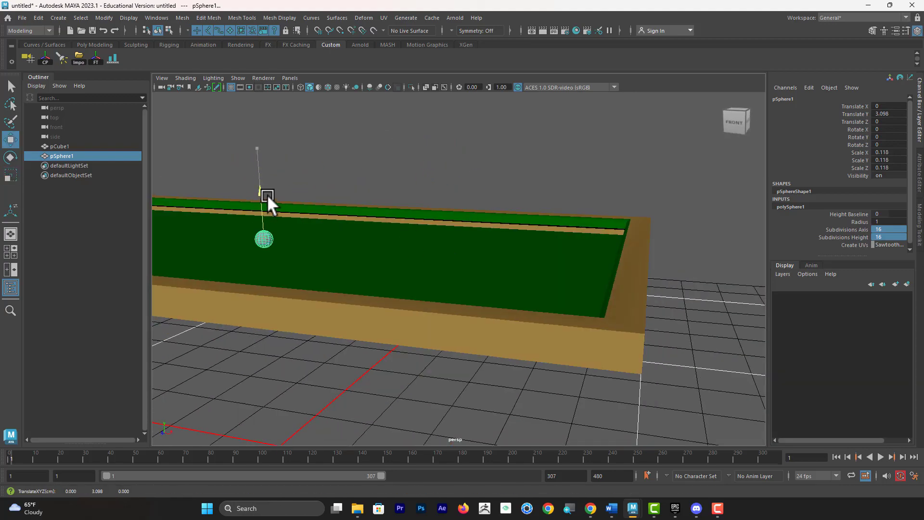
Adjust the ball's uniform scale to 0.139 and place it on the bed near one end at Translate X 3.847, Y 3.117.
left_click_drag(310, 242, 640, 265)
key("f")
right_click_drag(642, 288, 544, 257, "alt")
left_click_drag(544, 257, 505, 255, "alt")
key("r")
left_click_drag(460, 268, 478, 269)
key("w")
left_click_drag(462, 224, 462, 214)
left_click_drag(463, 215, 423, 240, "alt")
left_click_drag(493, 274, 318, 262)
Duplicate the ball and move the copy along the table's length to the opposite end.
right_click_drag(395, 281, 351, 288, "alt")
left_click_drag(351, 288, 539, 284, "alt")
key("ctrl+d")
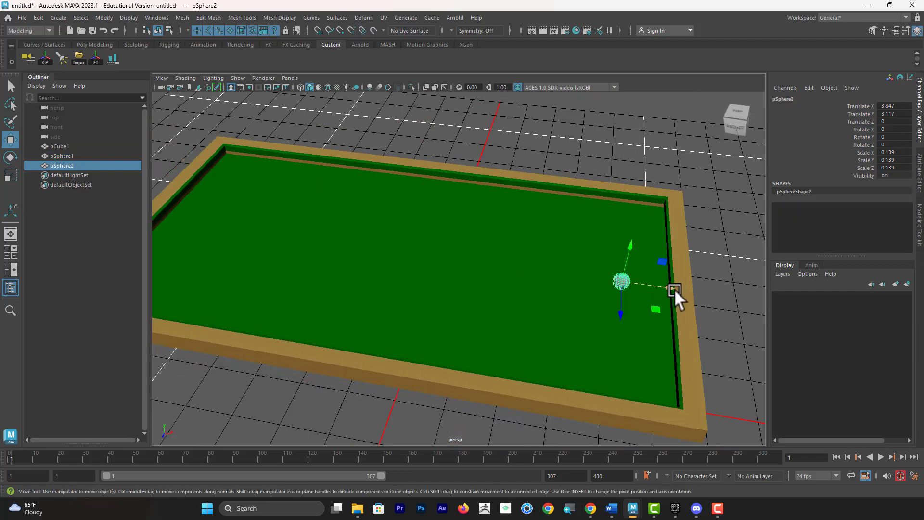
middle_click_drag(362, 264, 501, 282, "alt")
scroll(493, 263, "up", 3)
Duplicate the rack's front ball behind it, freeze the copy's transformations, and offset it to Translate Z 0.154.
key("ctrl+d")
key("f")
left_click_drag(493, 258, 219, 154)
scroll(366, 281, "down", 4)
left_click(96, 59)
left_click_drag(412, 267, 369, 267)
Duplicate the second-row ball and set the copy's Translate Z to -0.154.
key("ctrl+d")
left_click(898, 121)
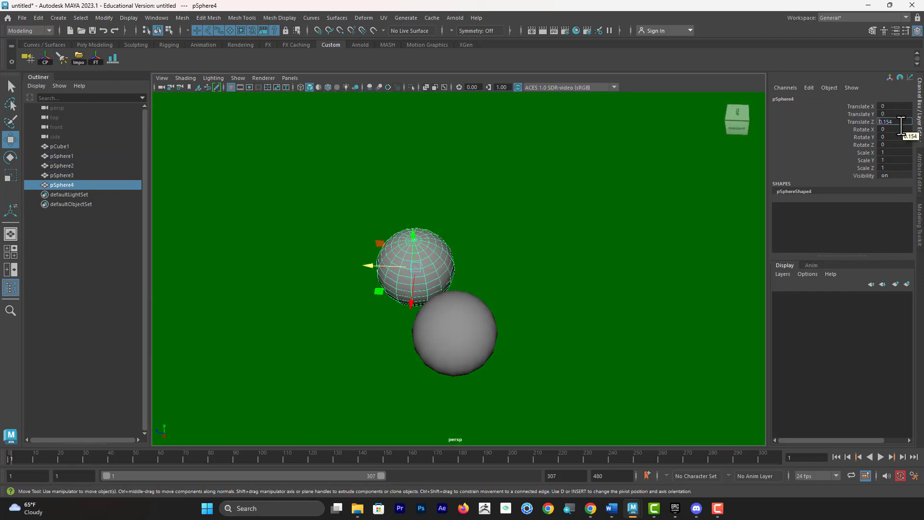
type("-")
key("Return")
Duplicate the front ball into the middle of the third row, and nudge the front ball along X to fit the rack.
left_click(404, 329)
key("ctrl+d")
left_click_drag(378, 366, 480, 288)
scroll(481, 287, "up", 4)
left_click(260, 336)
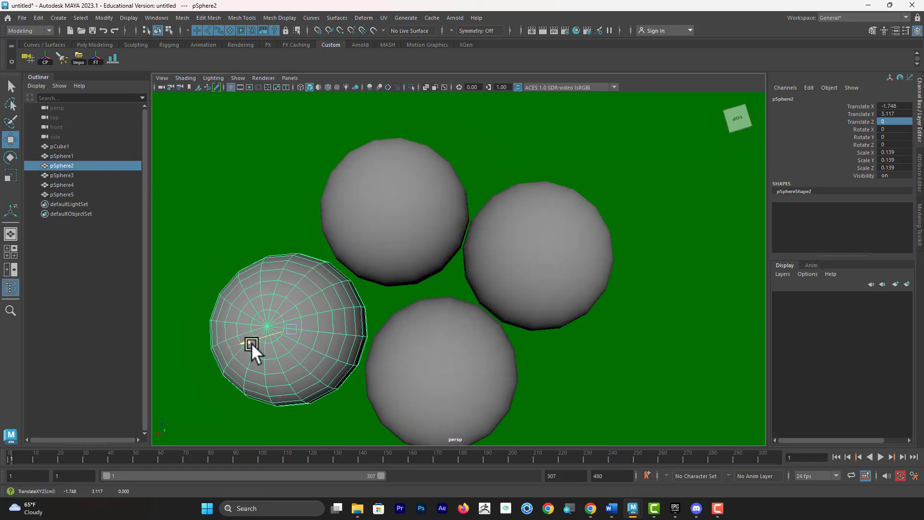
left_click_drag(251, 344, 260, 341)
Duplicate the third row's center ball to each side, giving the second copy a Translate Z of -0.303.
scroll(521, 270, "down", 4)
left_click(522, 269)
key("ctrl+d")
left_click_drag(521, 270, 495, 288, "alt")
left_click_drag(426, 215, 319, 213)
key("ctrl+d")
left_click(895, 123)
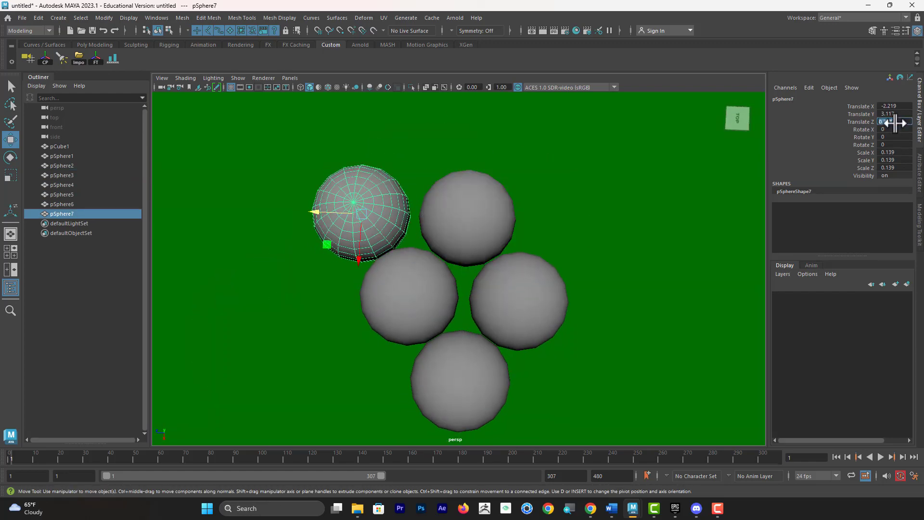
type("-")
key("Return")
Duplicate the two second-row balls and move the copies to the fourth row at Translate X -0.465.
left_click_drag(529, 279, 423, 250, "alt")
left_click(417, 235)
left_click(442, 327, "shift")
key("ctrl+d")
left_click_drag(405, 334, 561, 300)
Duplicate a fourth-row ball for each outer end of the row, setting the last copy's Translate Z to 0.441.
left_click(495, 319)
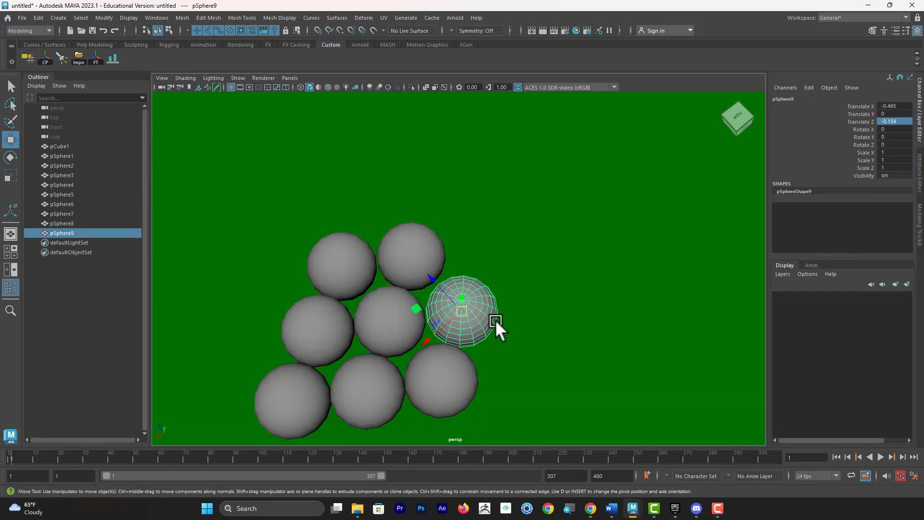
left_click_drag(495, 319, 544, 327, "alt")
key("ctrl+d")
left_click_drag(433, 280, 500, 312)
left_click_drag(553, 297, 466, 352, "alt")
type("0.441")
key("Return")
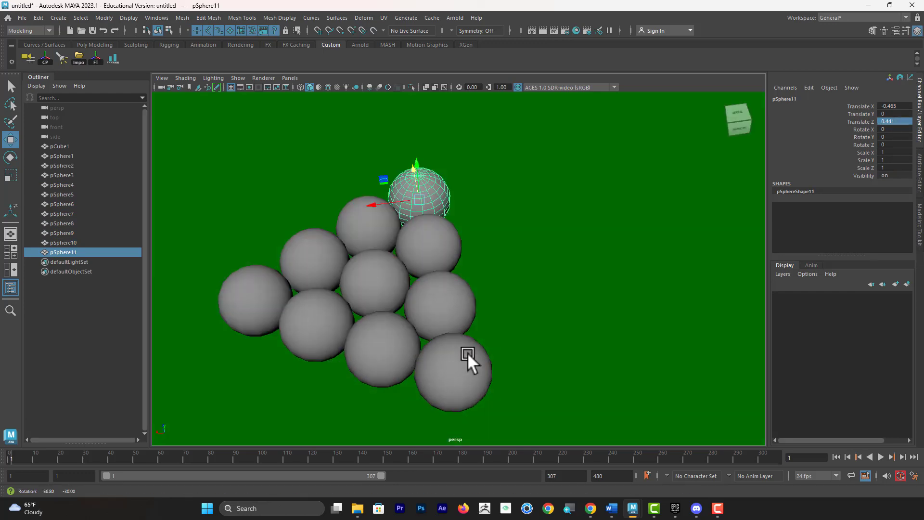
Select the table and all balls, then delete their history and freeze their transformations.
scroll(466, 352, "down", 8)
left_click_drag(466, 308, 480, 279, "alt")
middle_click_drag(480, 279, 389, 292, "alt")
left_click_drag(611, 385, 250, 149)
left_click(39, 18)
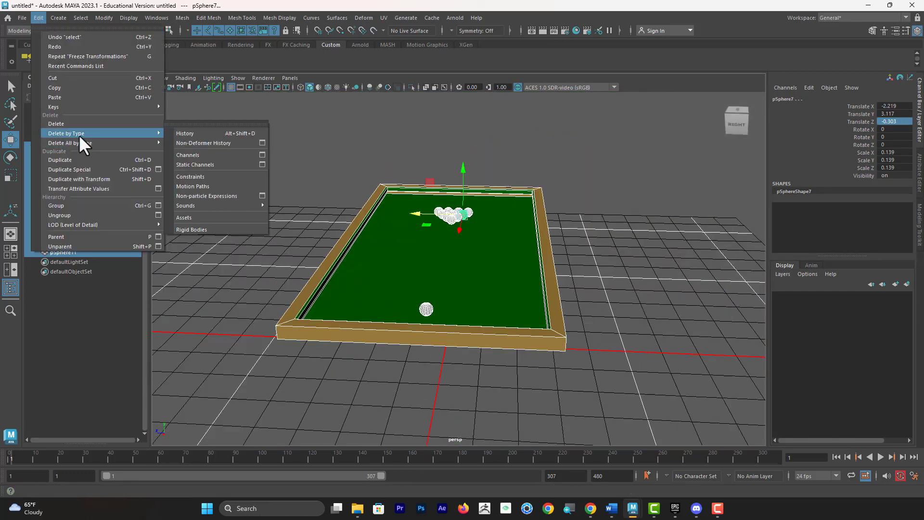
left_click(126, 53)
Hide the grid in the perspective viewport.
left_click_drag(375, 241, 285, 166, "alt")
left_click(231, 87)
middle_click_drag(508, 200, 463, 203, "alt")
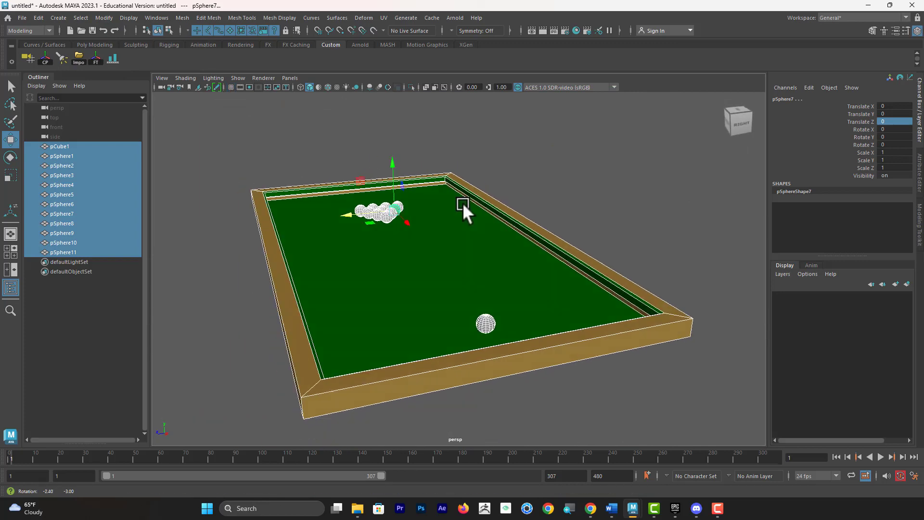
left_click_drag(462, 203, 485, 216, "alt")
Assign new materials to the balls, red for the racked balls and white for the cue ball.
left_click(500, 159)
left_click_drag(327, 190, 418, 233)
right_click_drag(525, 164, 584, 394)
left_click(893, 206)
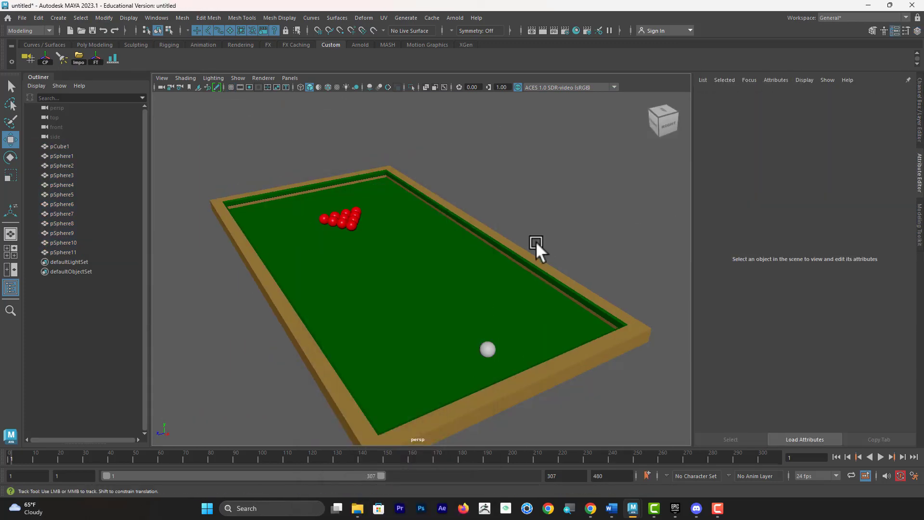
Form a horizontal cue rod from a cylinder with Rotate Z 90, Scale 0.085, 1.465, 0.085 and 18 axis subdivisions.
left_click_drag(536, 241, 491, 196, "alt")
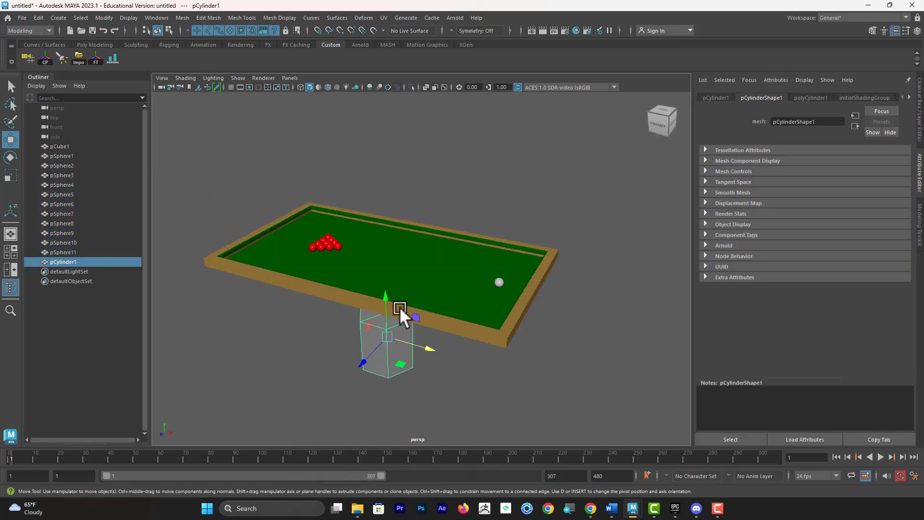
key("e")
left_click_drag(399, 307, 448, 215)
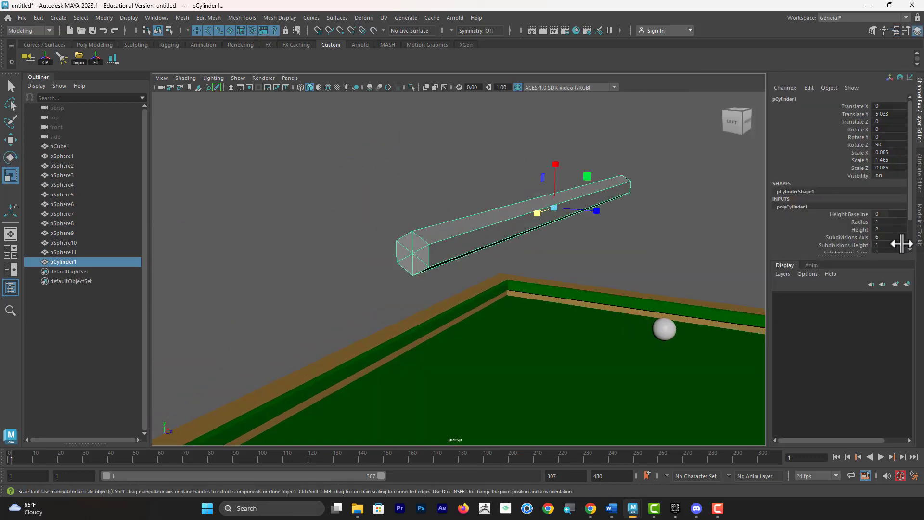
type("18")
key("Return")
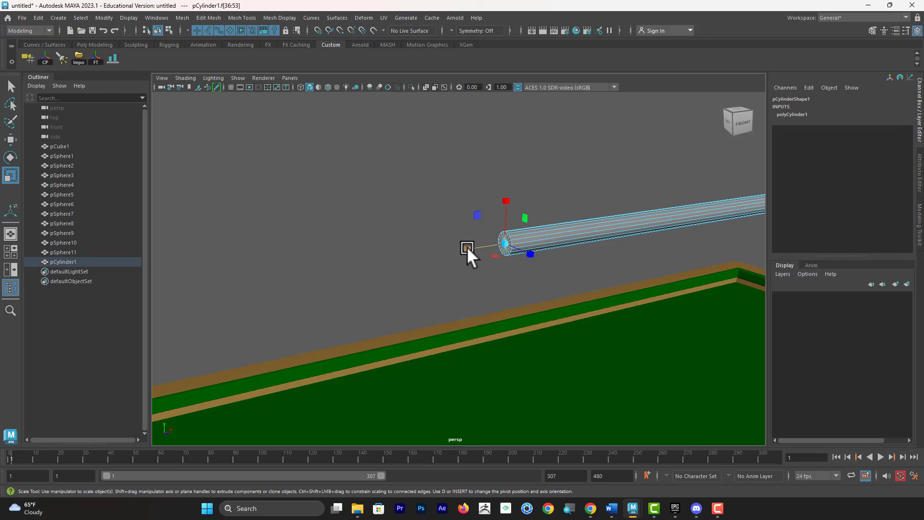
Move the rod's selected end faces outward along its length to lengthen the cue.
key("w")
left_click_drag(505, 244, 379, 264)
scroll(379, 265, "down", 3)
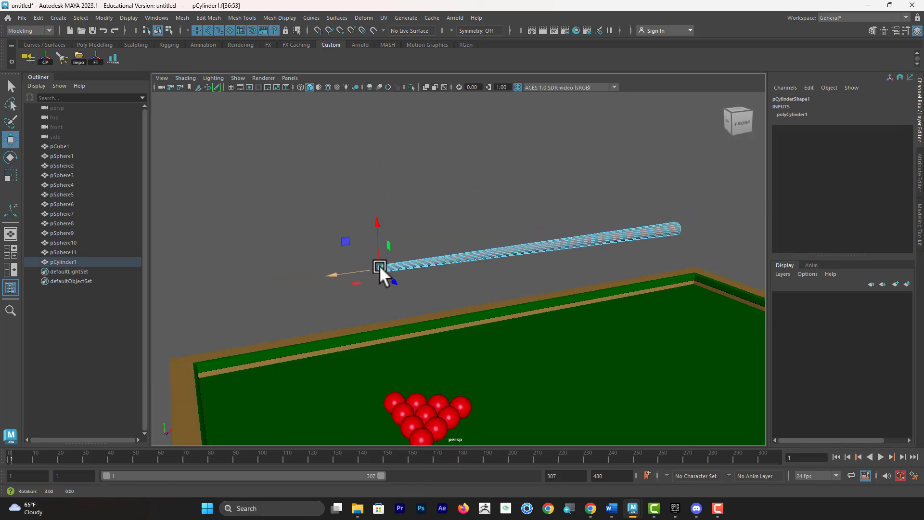
Select the whole cue as an object and give it a new Blinn material colored dark blue.
right_click_drag(434, 263, 476, 233)
key("r")
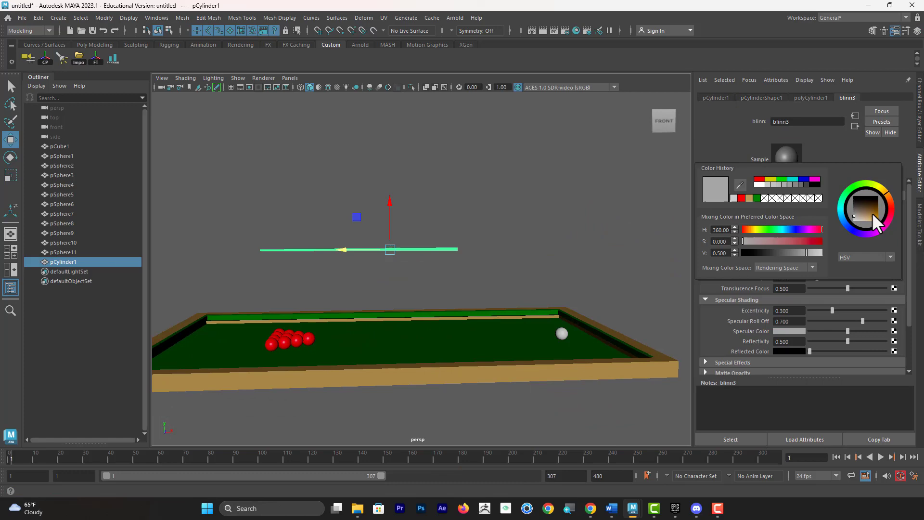
left_click_drag(872, 213, 842, 226)
Switch to the front view and move the cue beyond the cue-ball end of the table.
key("space")
key("space")
key("space")
key("space")
key("space")
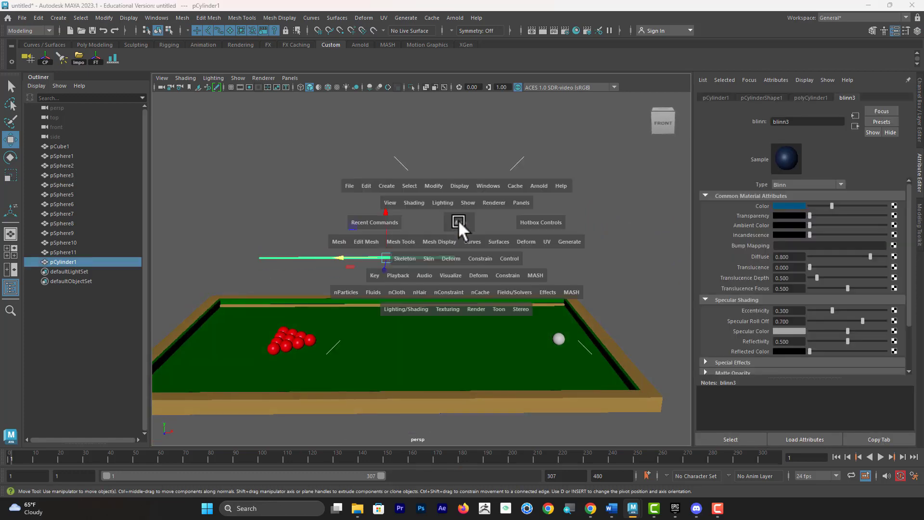
left_click_drag(340, 185, 342, 226)
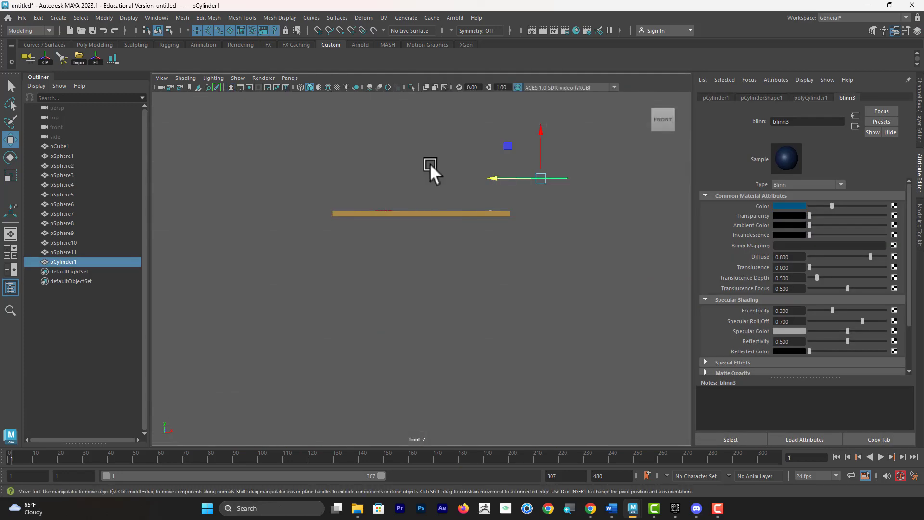
Raise the cue slightly and tilt it to Rotate Z 96.2 so its tip slopes down toward the white ball.
scroll(507, 180, "up", 8)
left_click_drag(539, 163, 538, 160)
key("e")
left_click_drag(517, 289, 539, 303)
key("w")
In the perspective view, move the cue to Translate X 7.033, Y 3.506 so its tip sits just behind the white ball.
key("space")
key("space")
right_click_drag(549, 182, 596, 234, "alt")
middle_click_drag(596, 234, 520, 182, "alt")
left_click_drag(567, 226, 565, 224)
left_click_drag(521, 271, 554, 270)
left_click_drag(481, 274, 212, 281, "alt")
key("e")
key("w")
left_click_drag(333, 258, 596, 361)
right_click_drag(424, 362, 365, 363, "alt")
left_click(356, 356)
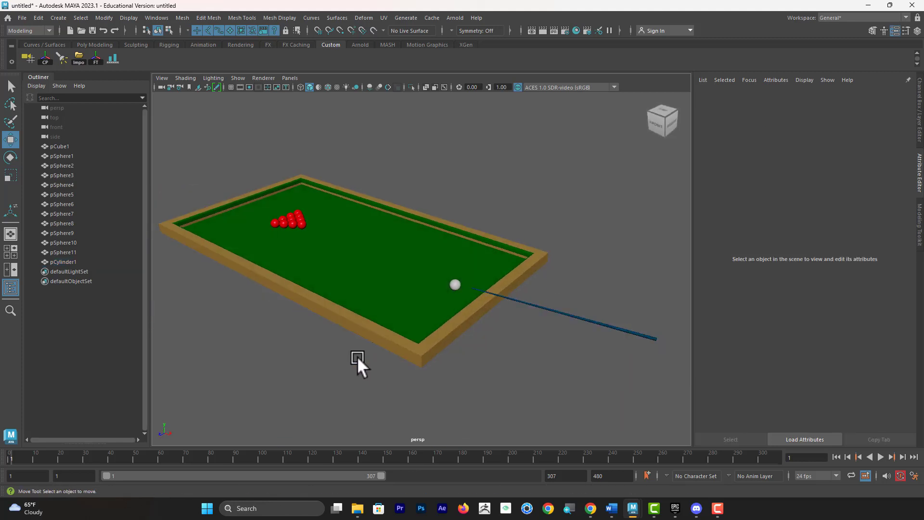
Save the scene as Pool.
key("ctrl+s")
type("Pool")
key("Return")
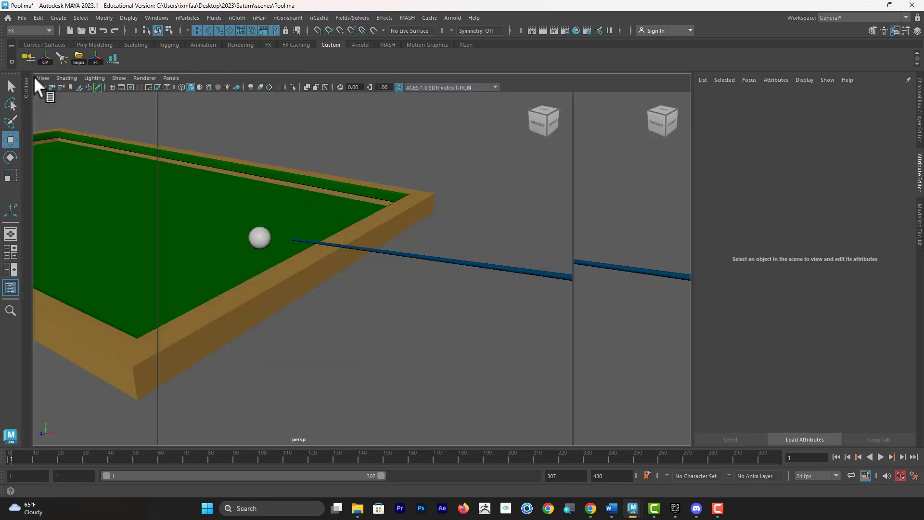
Rename the white ball as Cue.
left_click(918, 109)
left_click(818, 98)
type("Ball")
key("Return")
middle_click_drag(145, 202, 443, 293, "alt")
Select all the racked red balls and rename them as Red_balls.
left_click_drag(337, 227, 456, 294)
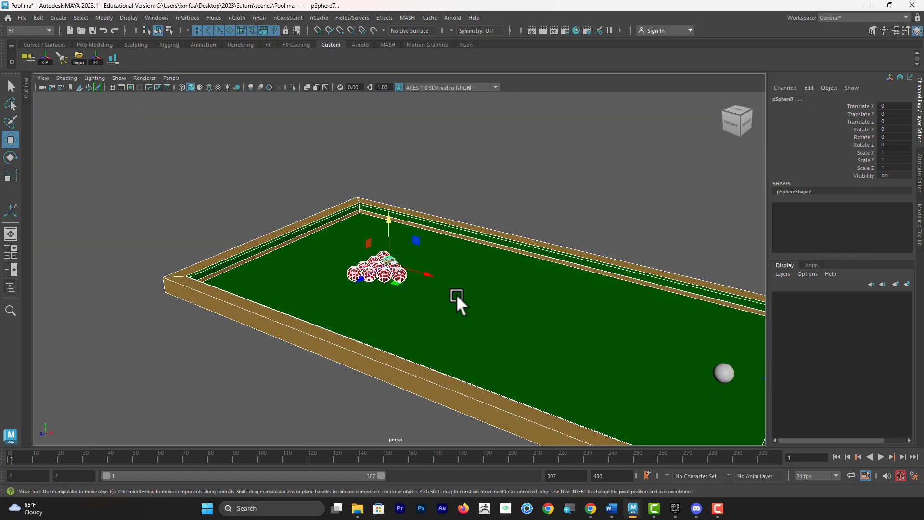
middle_click_drag(457, 294, 337, 265, "alt")
left_click(803, 98)
type("Red_balls")
key("Return")
Rename the table as Table and the cue rod as Stick.
left_click(673, 281)
left_click(786, 99)
type("Table")
left_click(722, 364)
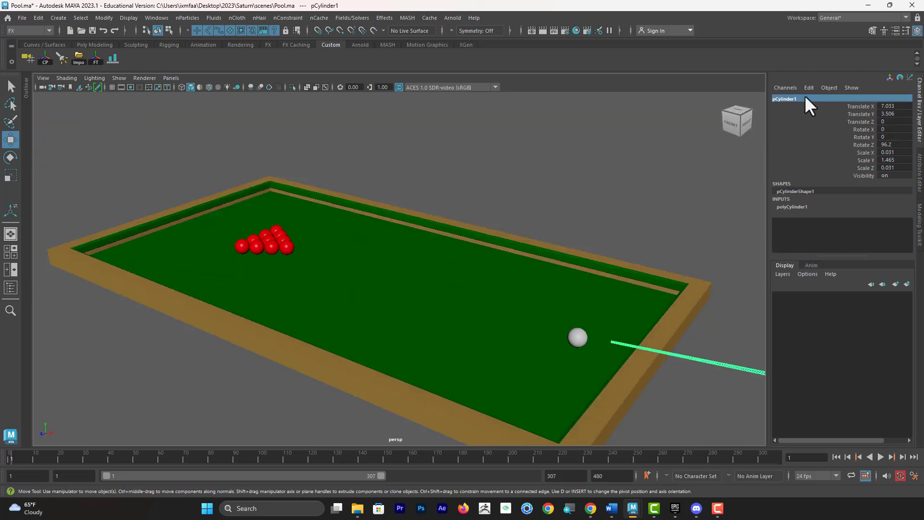
left_click(804, 98)
type("Sticka")
Select every object in the scene and delete their construction history.
left_click(181, 140)
left_click_drag(181, 140, 630, 396)
left_click(40, 17)
mouse_move(97, 133)
left_click(195, 133)
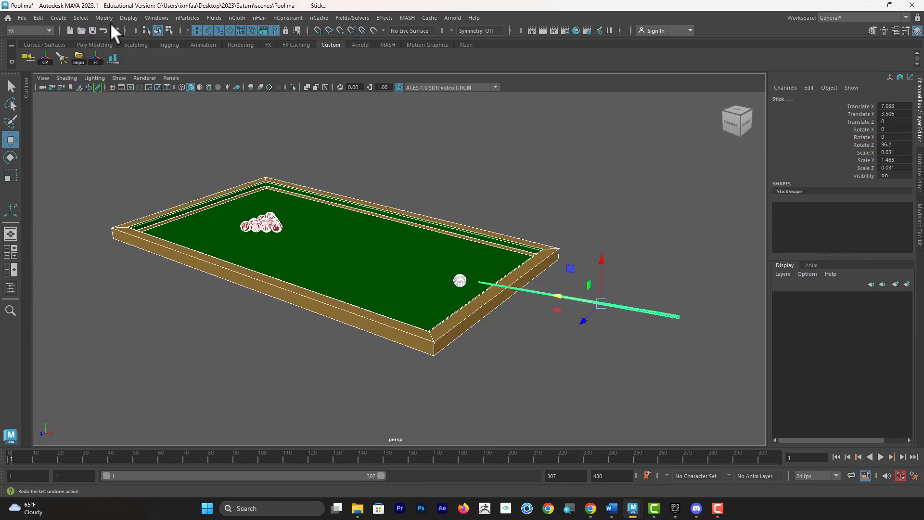
left_click(107, 18)
left_click(144, 64)
left_click(606, 186)
key("ctrl+z")
left_click_drag(605, 186, 492, 252, "alt")
key("ctrl+z")
Make the white cue ball and all the red balls active rigid bodies.
left_click(496, 263)
left_click(399, 266)
scroll(399, 265, "up", 4)
middle_click_drag(157, 189, 241, 186, "alt")
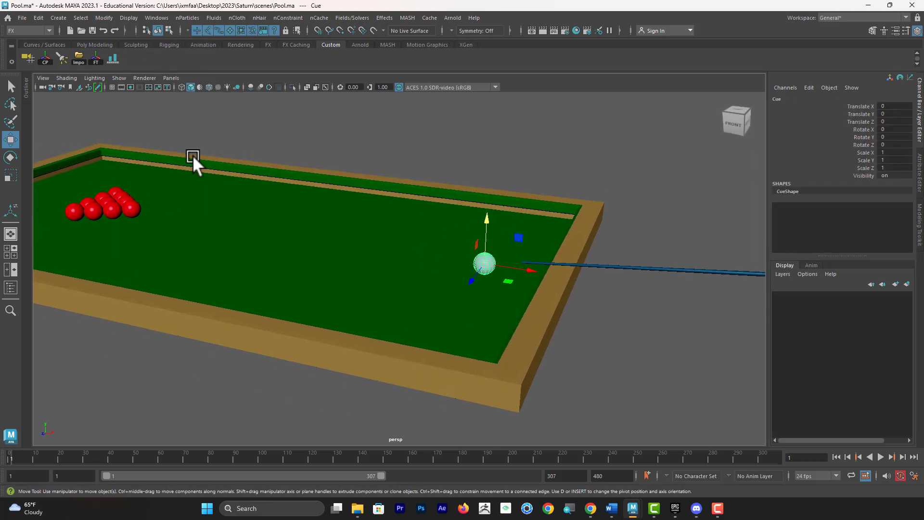
left_click(351, 18)
left_click(368, 235)
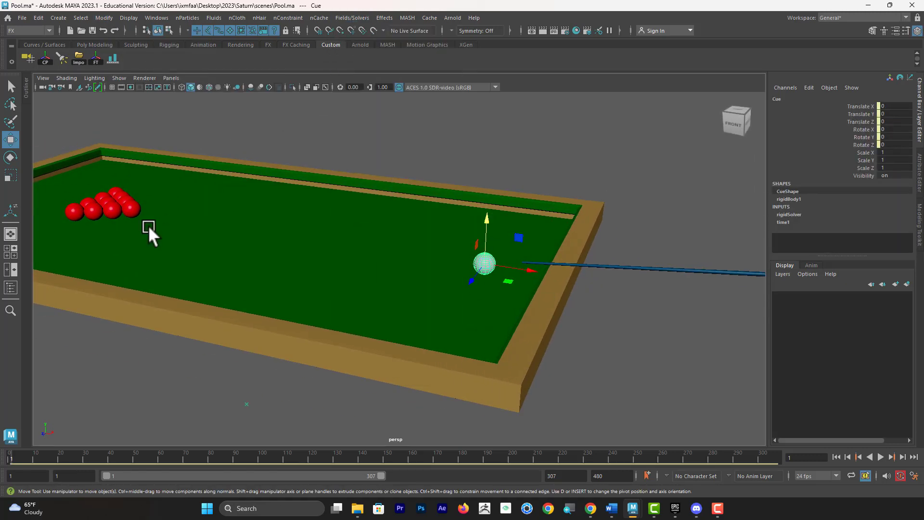
left_click(115, 204)
left_click(352, 18)
left_click(423, 234)
Make the cue stick a passive rigid body.
left_click(647, 268)
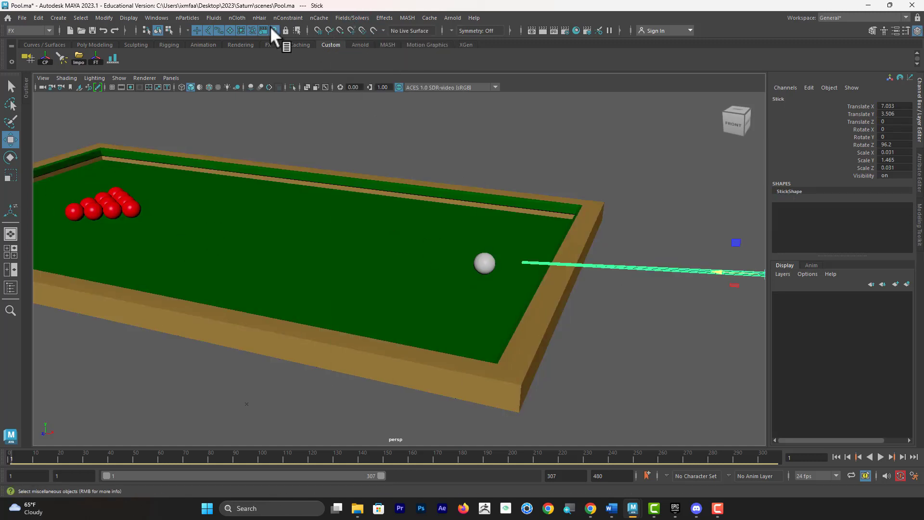
left_click(352, 18)
left_click(400, 243)
left_click_drag(404, 243, 454, 240, "alt")
scroll(455, 241, "down", 2)
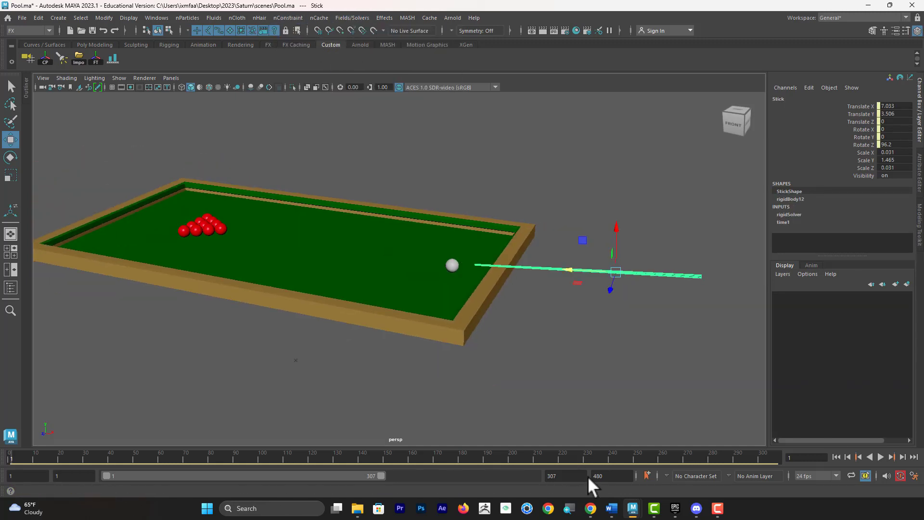
Set the playback end to frame 1000 and the speed to Play Every Frame, Max Real-time, and run a test playback.
type("1000")
key("Return")
right_click(847, 457)
mouse_move(770, 378)
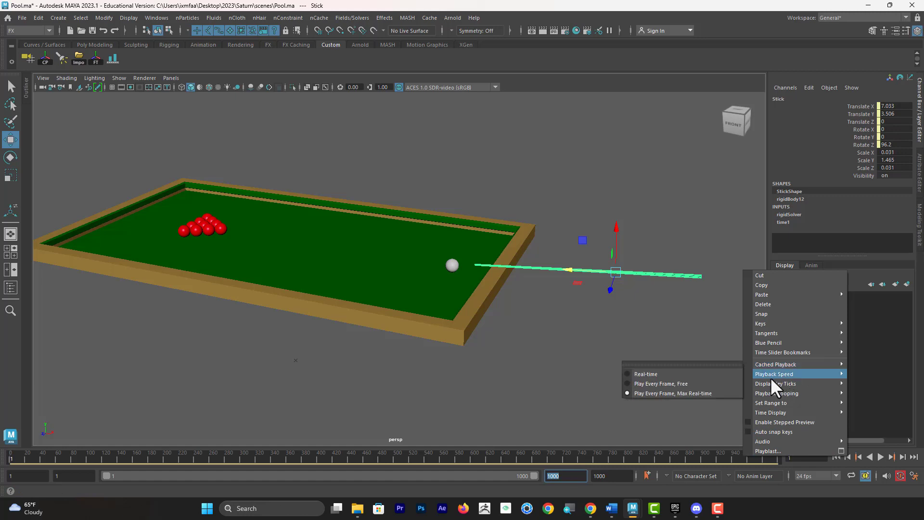
left_click(693, 393)
left_click(879, 457)
left_click(880, 456)
left_click(835, 456)
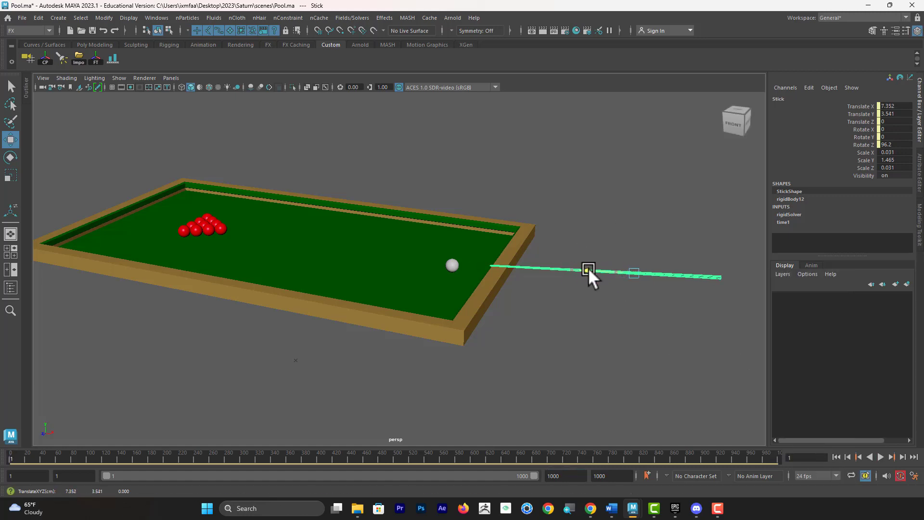
Draw the stick back along its length to Translate X 7.335, Y 3.539 and key it at frame 1.
left_click_drag(587, 270, 586, 269)
left_click_drag(602, 375, 628, 363, "alt")
scroll(628, 362, "up", 3)
At frame 24, push the stick into the cue ball at Translate X 6.479, Y 3.446 and key that pose.
left_click(880, 456)
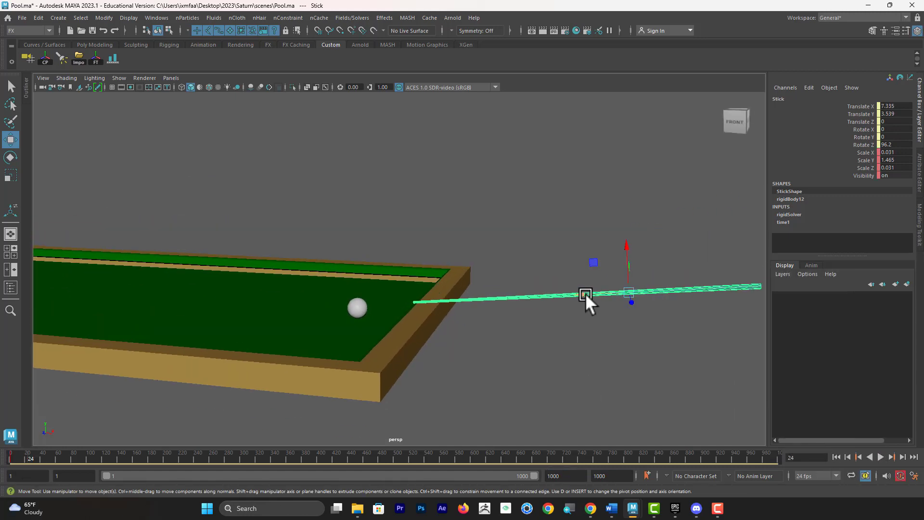
left_click_drag(518, 302, 515, 303)
middle_click_drag(462, 320, 498, 325, "alt")
key("4")
left_click_drag(442, 192, 461, 203, "alt")
scroll(461, 203, "up", 4)
scroll(461, 203, "down", 3)
middle_click_drag(461, 203, 443, 252, "alt")
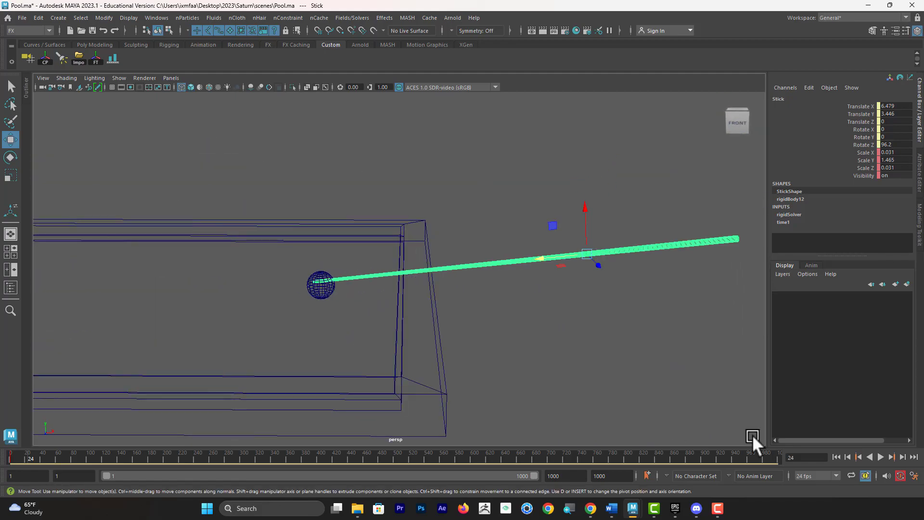
Play the simulation from the first frame in wireframe and textured shading to check the strike, and return to the start.
left_click(837, 456)
scroll(529, 356, "down", 4)
left_click_drag(529, 356, 433, 370, "alt")
scroll(433, 370, "up", 3)
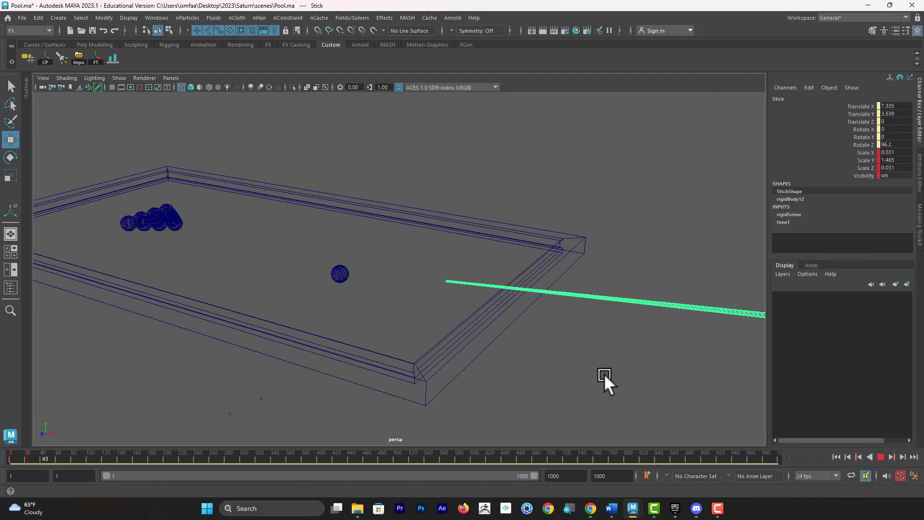
left_click_drag(604, 373, 434, 333, "alt")
key("6")
right_click_drag(434, 333, 423, 340, "alt")
left_click_drag(424, 341, 529, 328, "alt")
left_click(880, 457)
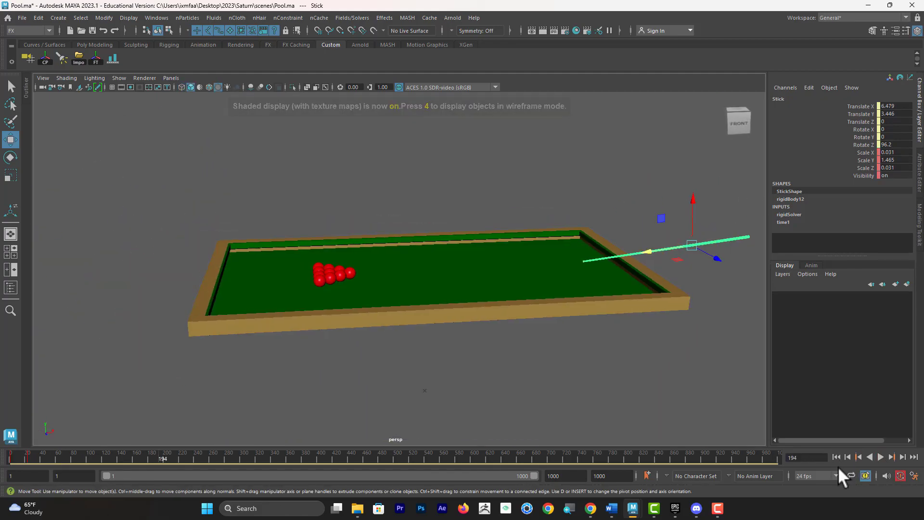
left_click(836, 456)
Make the pool table a passive rigid body.
left_click(657, 303)
left_click(351, 18)
left_click(374, 243)
Turn on wireframe on shaded and test the simulation with the table included.
scroll(588, 180, "up", 4)
left_click_drag(371, 193, 587, 187, "alt")
left_click(554, 149)
left_click(209, 87)
left_click(880, 456)
left_click_drag(581, 370, 542, 352, "alt")
key("Escape")
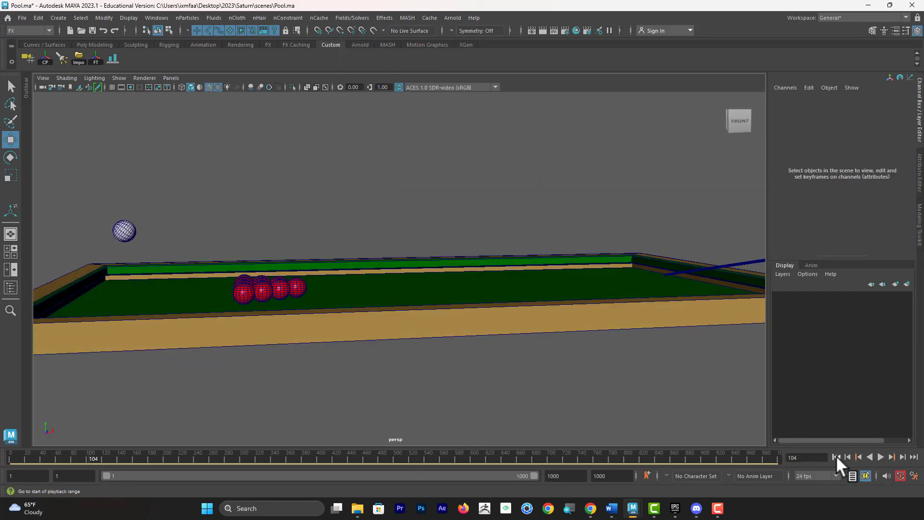
left_click(837, 457)
Apply a Gravity field to the red balls and cue ball, and test the playback.
left_click_drag(222, 260, 397, 323)
left_click(349, 19)
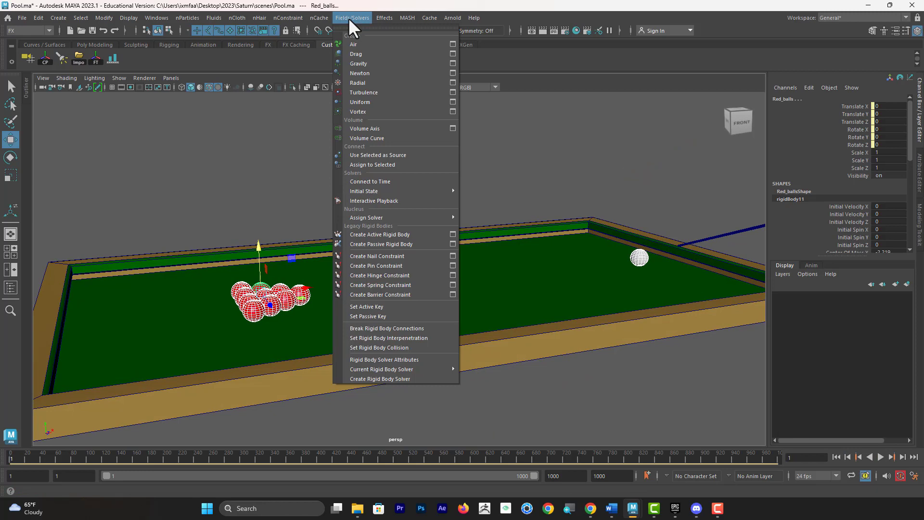
left_click(357, 63)
left_click(880, 457)
left_click(837, 457)
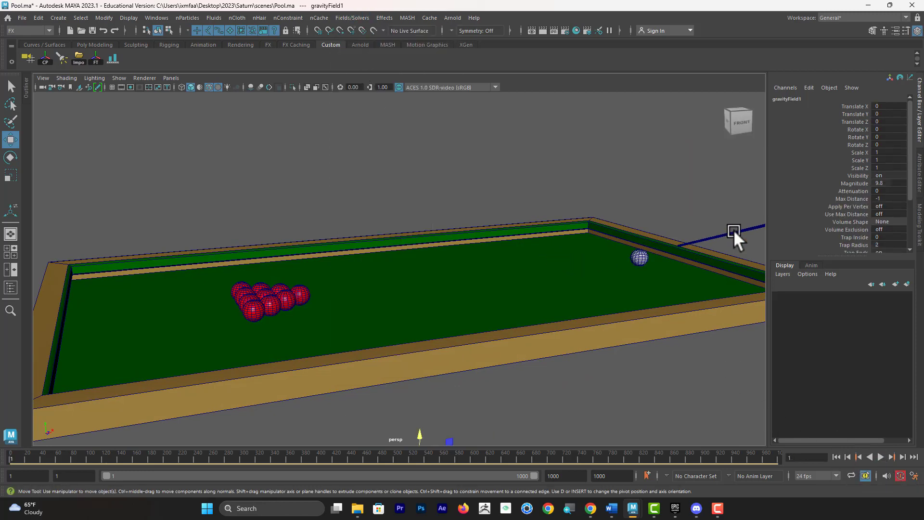
Shift the stick's strike key to frame 5 and replay the simulation over the full 1000-frame range.
left_click(733, 231)
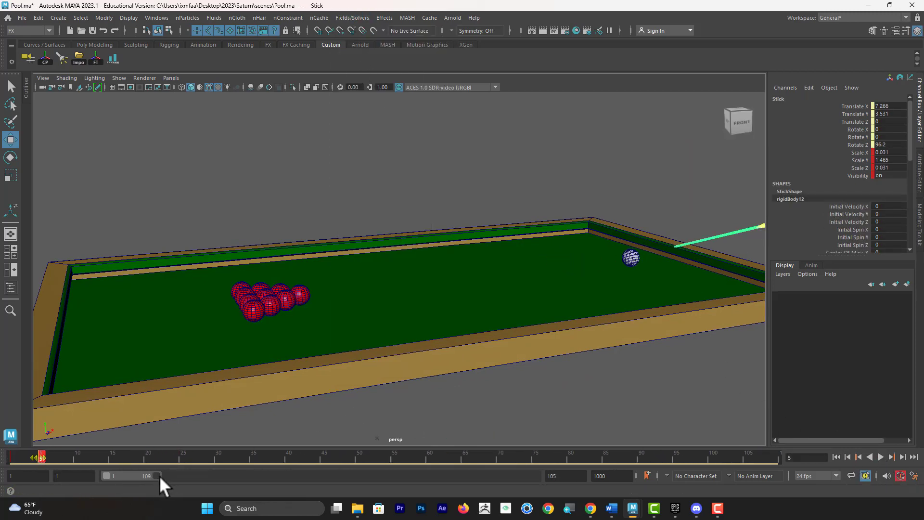
left_click_drag(160, 475, 540, 475)
left_click(678, 203)
scroll(677, 203, "down", 3)
left_click(835, 456)
left_click(879, 456)
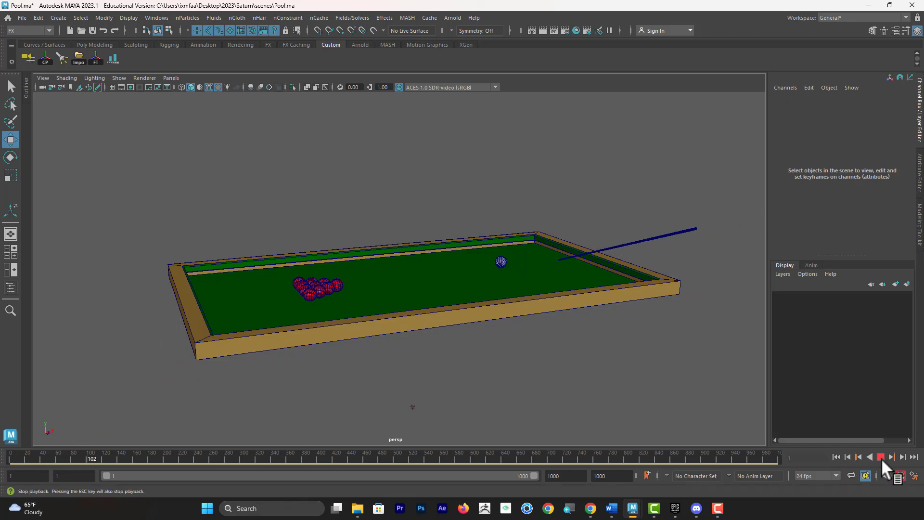
left_click(881, 457)
Limit the playback range to frames 1 to 114 and play the stick's strike from frame 1.
left_click(666, 231)
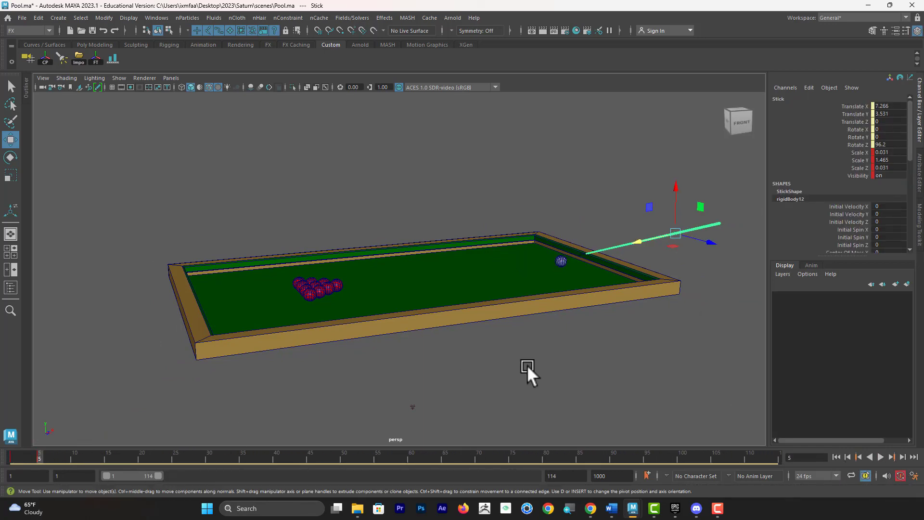
left_click_drag(34, 468, 39, 467)
left_click_drag(558, 372, 465, 365, "alt")
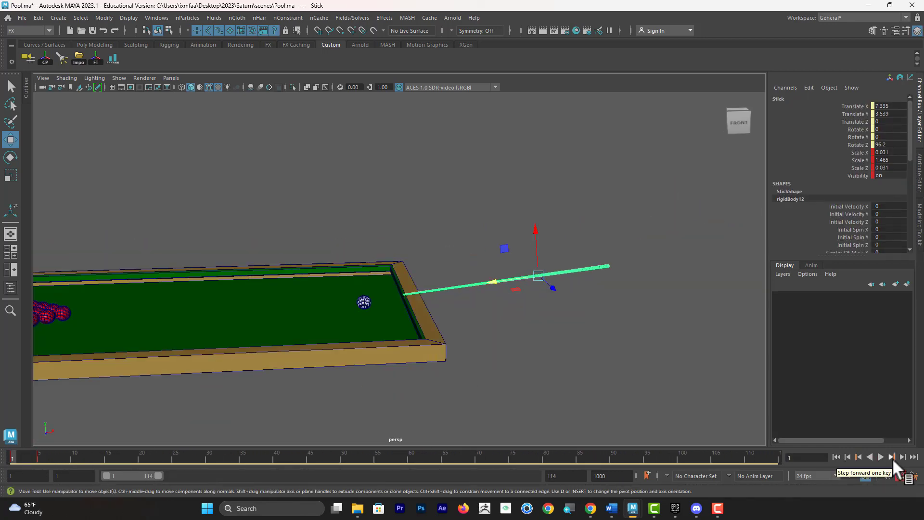
left_click(881, 457)
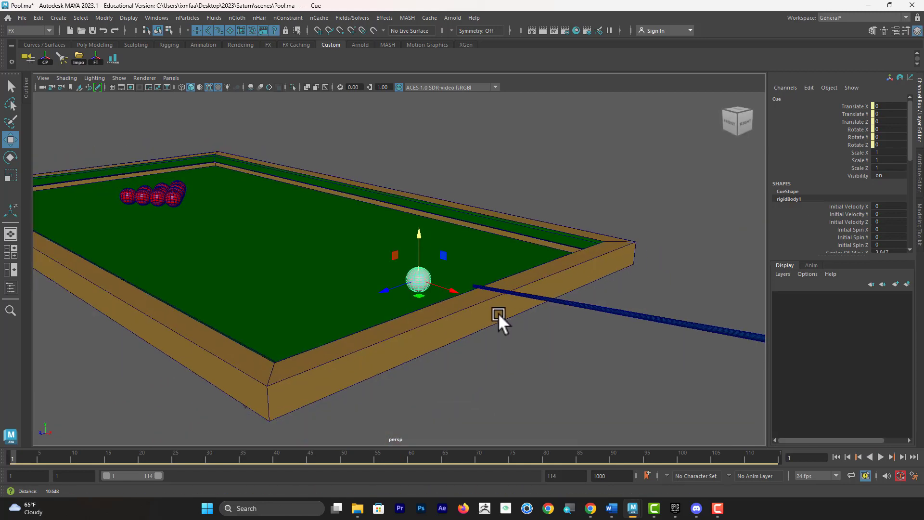
Set the cue ball's rigid body Bounciness to 0.4 and test the strike.
left_click_drag(842, 261, 887, 351)
left_click(880, 456)
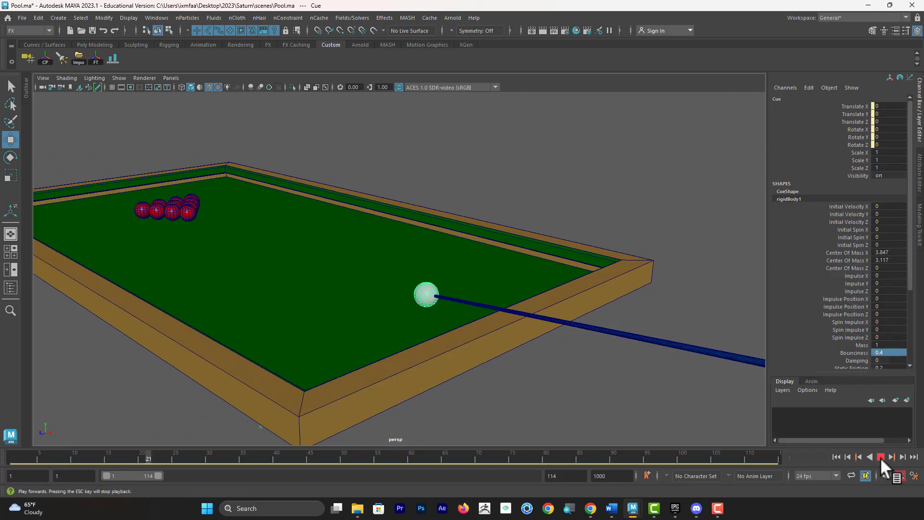
left_click(836, 456)
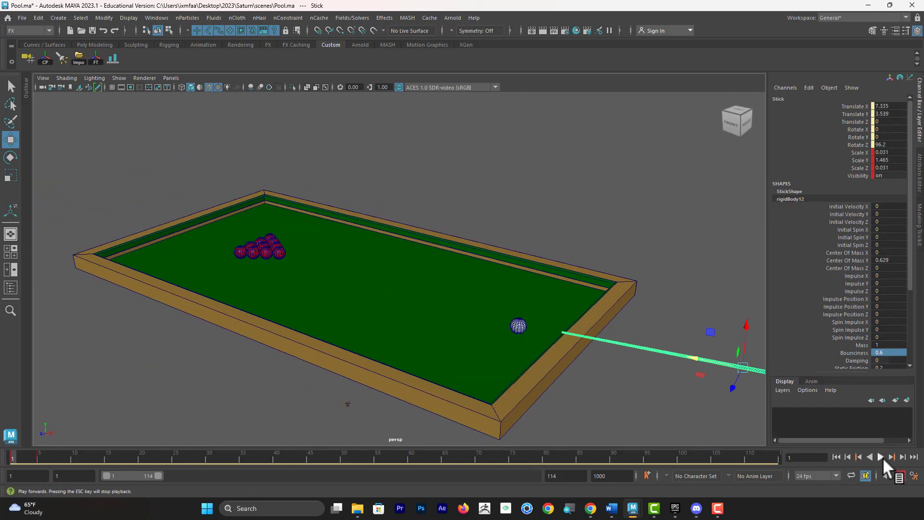
Replay the break from frame 1 to review how the balls scatter across the table.
left_click(880, 457)
left_click(836, 456)
left_click(880, 457)
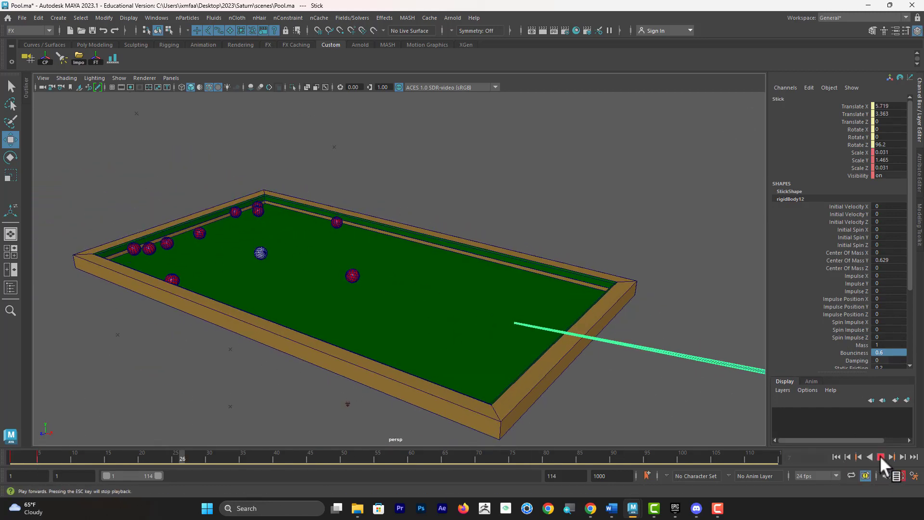
left_click(837, 456)
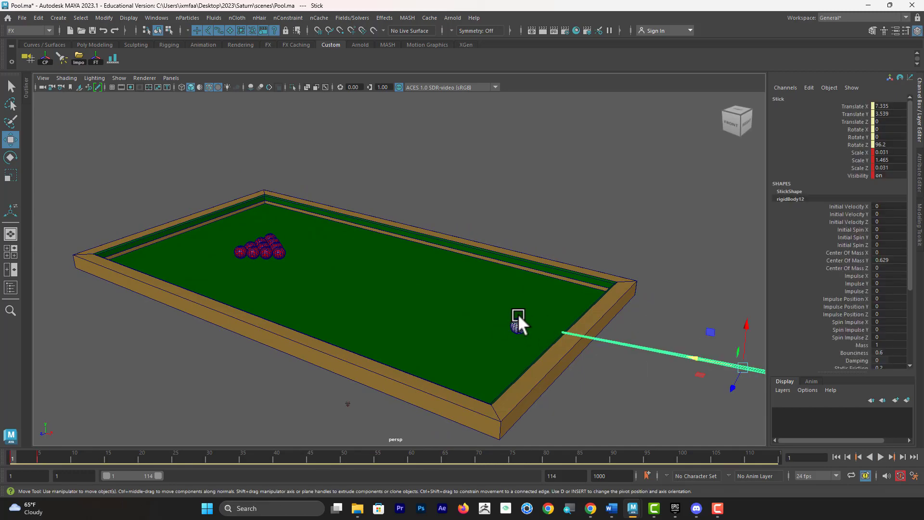
Bake the simulation of all selected objects to keyframes.
left_click(38, 18)
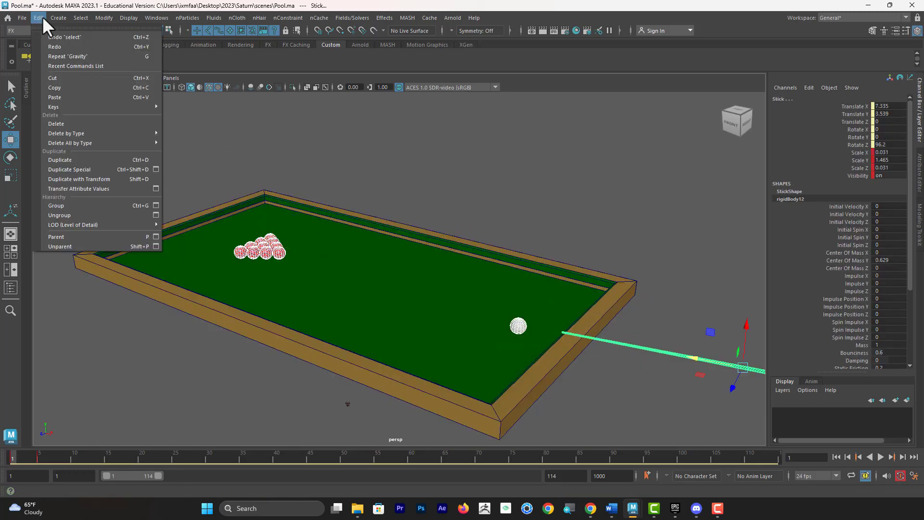
mouse_move(149, 107)
left_click(202, 116)
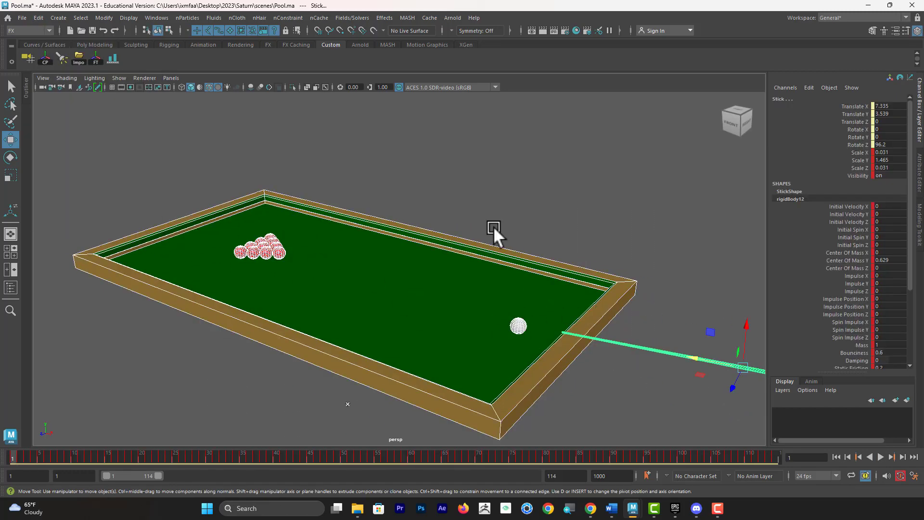
Delete all rigid bodies in the scene.
left_click(352, 18)
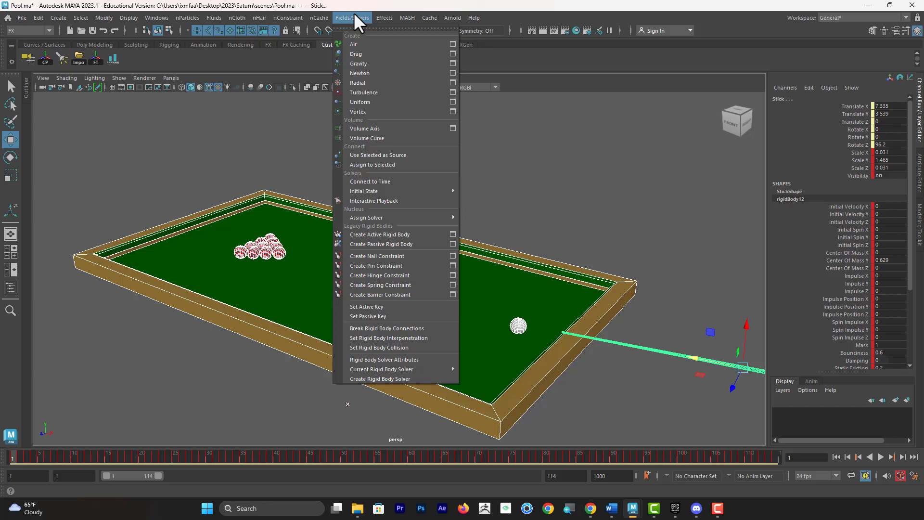
left_click(40, 18)
mouse_move(123, 143)
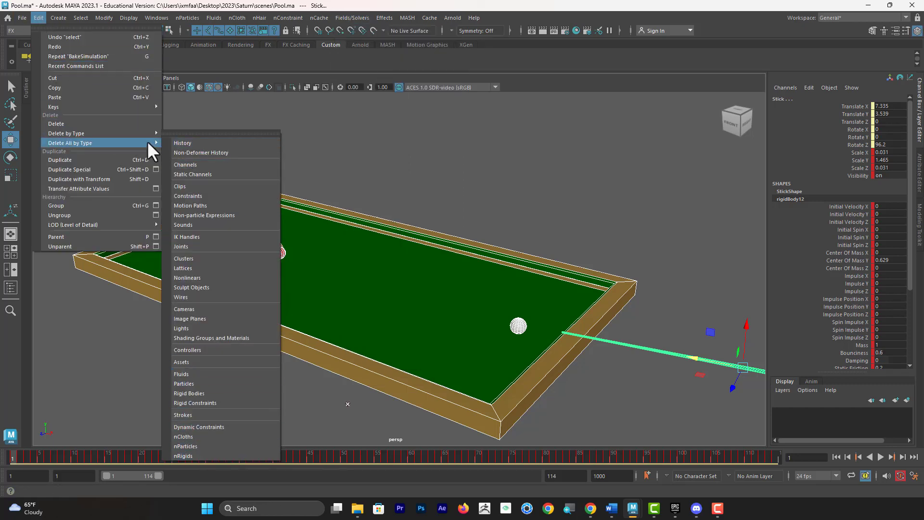
left_click(200, 393)
left_click(566, 189)
Scrub the baked animation to frame 13 and examine the scattering balls.
left_click(518, 326)
left_click_drag(77, 456, 64, 454)
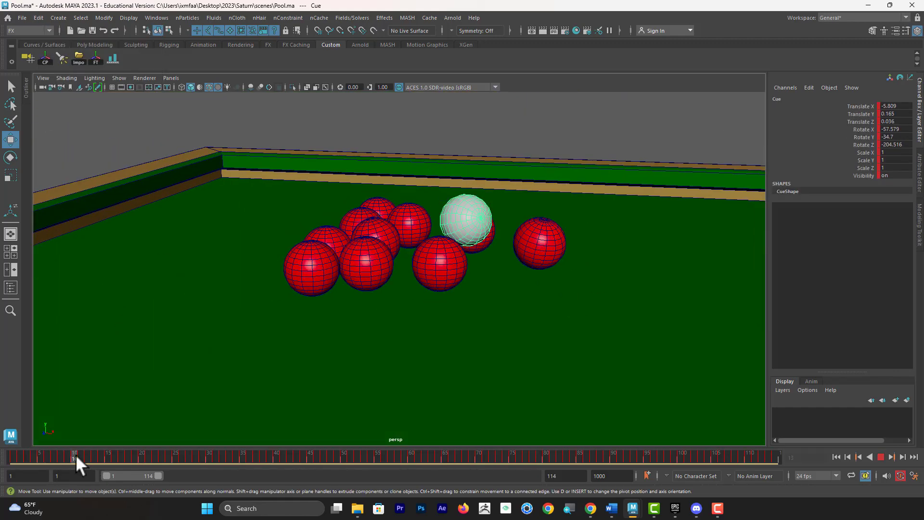
left_click_drag(76, 462, 98, 466)
left_click_drag(150, 165, 559, 395)
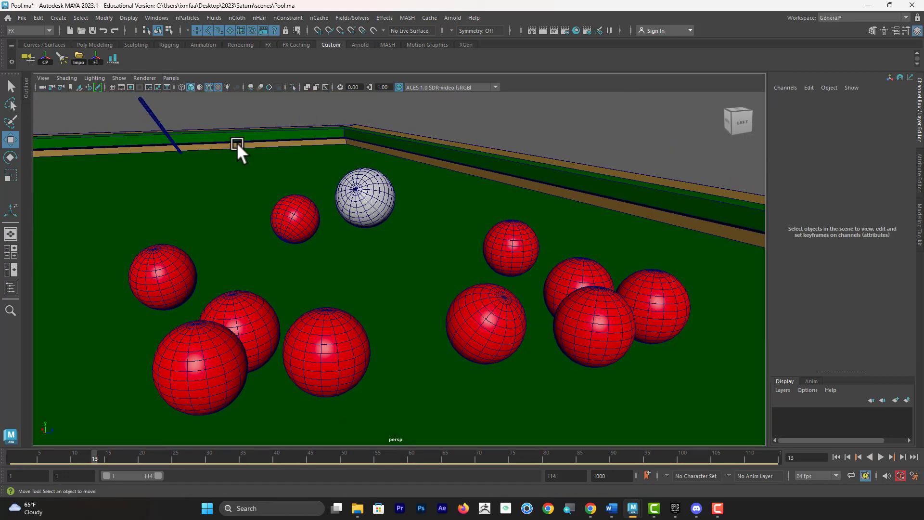
left_click(130, 87)
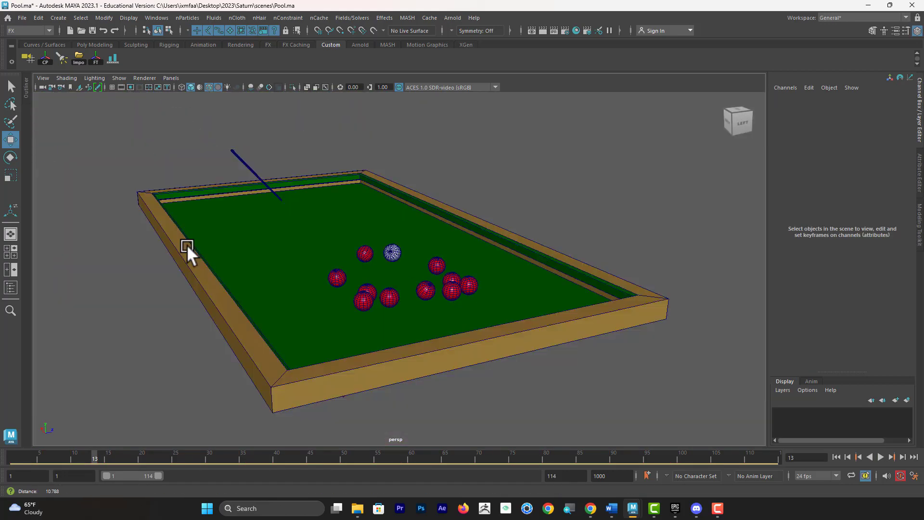
left_click_drag(186, 244, 125, 105, "alt")
Add an Arnold photometric light and position it above the balls at about X -2.28, Y 5.84.
left_click(58, 17)
mouse_move(144, 73)
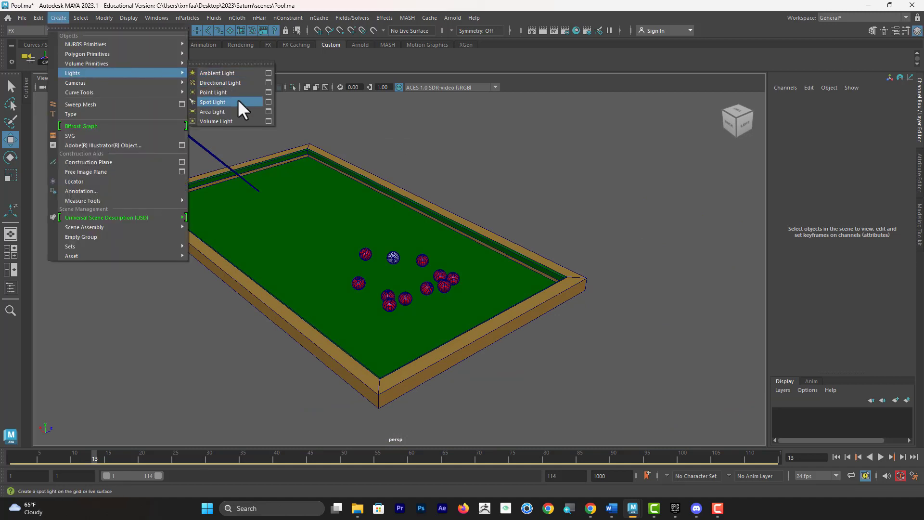
left_click(450, 17)
mouse_move(519, 68)
left_click(584, 97)
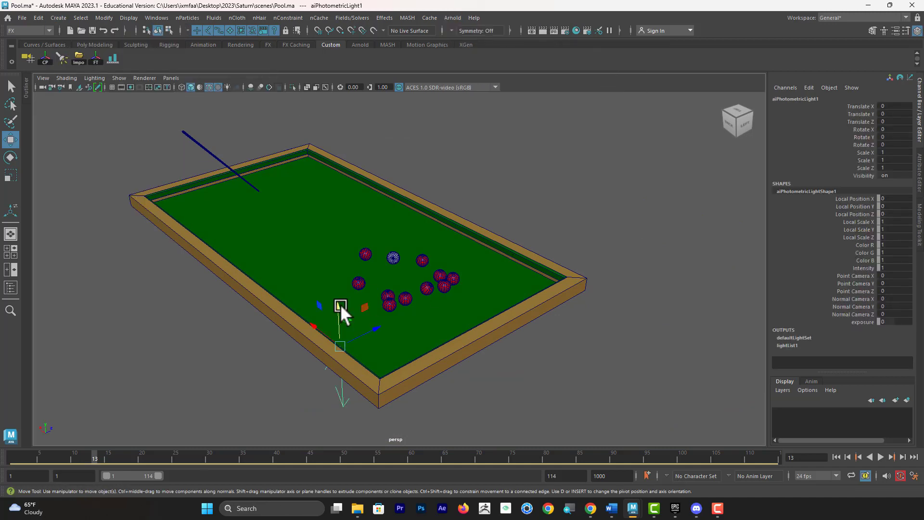
left_click_drag(340, 272, 340, 131)
left_click_drag(433, 192, 505, 240, "alt")
left_click_drag(304, 178, 377, 212)
Open the Arnold RenderView, shrink it, and shift it aside to uncover the table in the viewport.
left_click(452, 18)
left_click(454, 39)
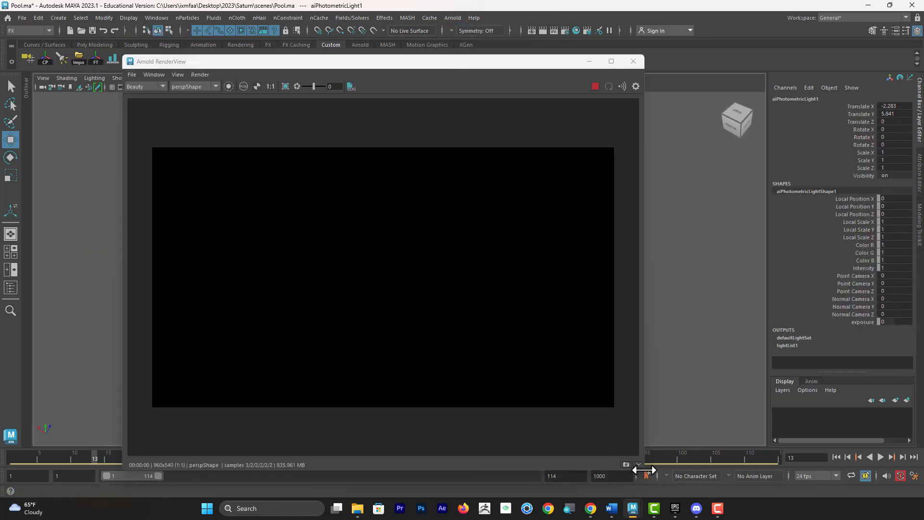
left_click_drag(644, 471, 609, 395)
scroll(453, 265, "down", 2)
scroll(454, 266, "up", 3)
left_click_drag(507, 64, 270, 110)
Load the 18.ies photometry file into the photometric light and set its exposure to 12.
left_click(918, 172)
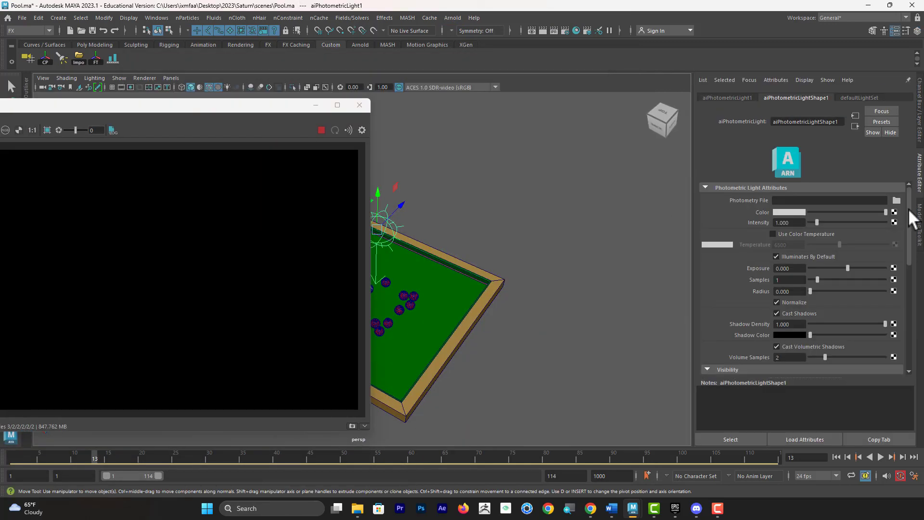
left_click(896, 201)
double_click(332, 179)
double_click(329, 308)
left_click(785, 268)
type("12")
key("Return")
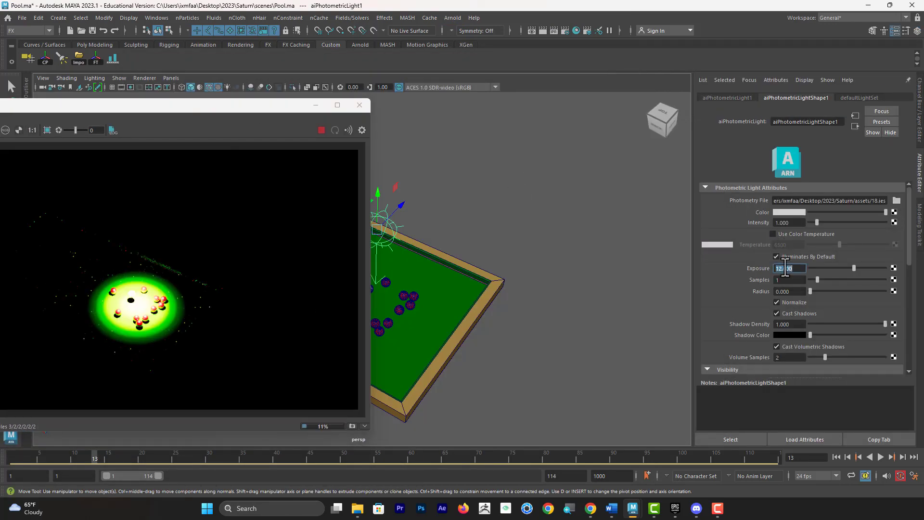
Raise the photometric light higher above the table and set its exposure to 6 and radius to 1.
left_click_drag(498, 220, 527, 65, "alt")
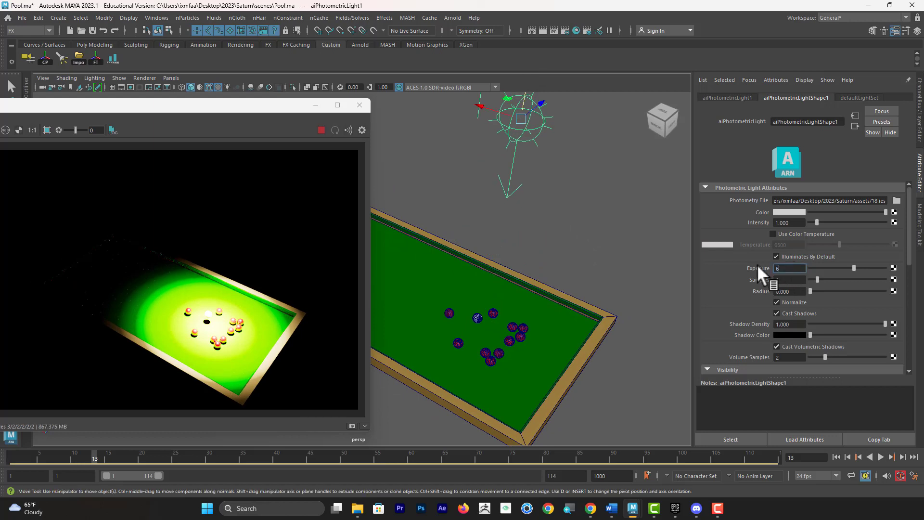
type("6")
key("Return")
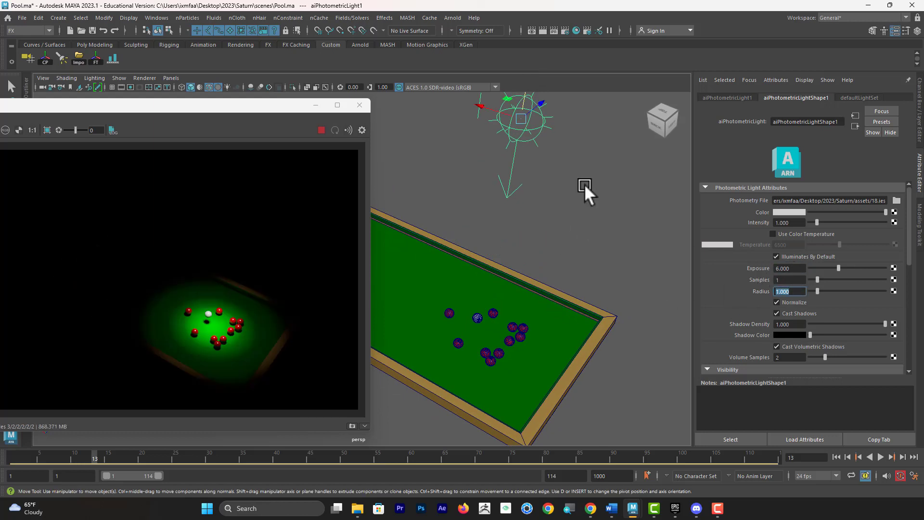
Duplicate the photometric light and place the copy above the other end of the pool table.
left_click_drag(584, 184, 585, 227, "alt")
mouse_move(482, 191)
left_mouse_down("shift")
mouse_move(312, 147)
mouse_move(331, 153)
left_mouse_up("shift")
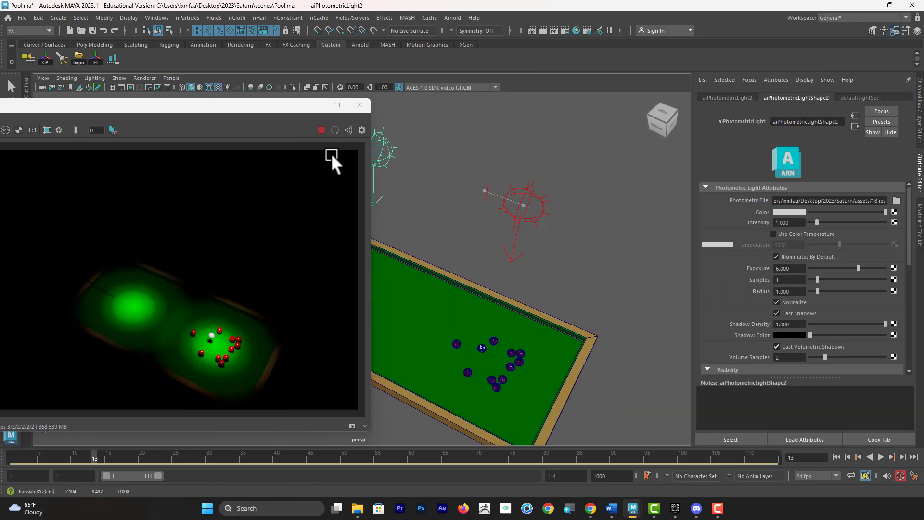
left_click_drag(660, 291, 685, 263, "alt")
scroll(573, 217, "up", 5)
left_click_drag(573, 218, 534, 252, "alt")
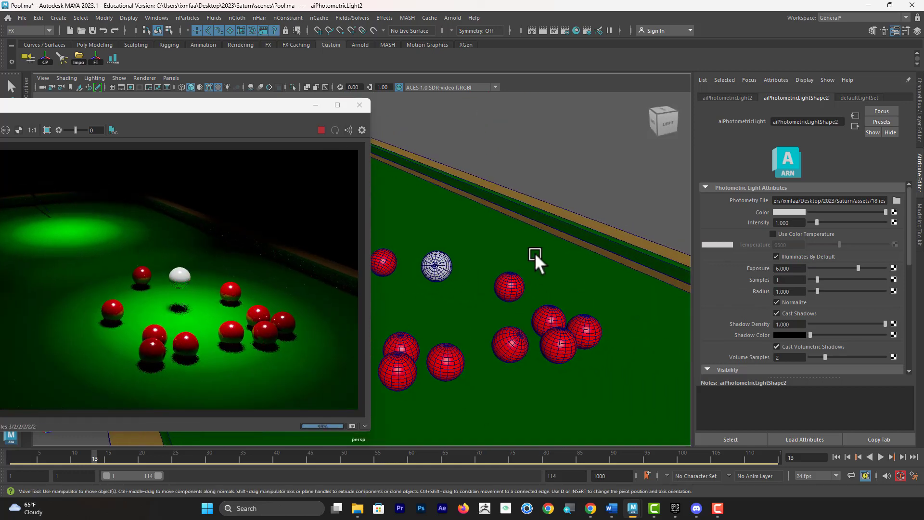
scroll(571, 305, "down", 10)
Set the Arnold diffuse samples to 4 in the render settings.
left_click(565, 30)
left_click(352, 114)
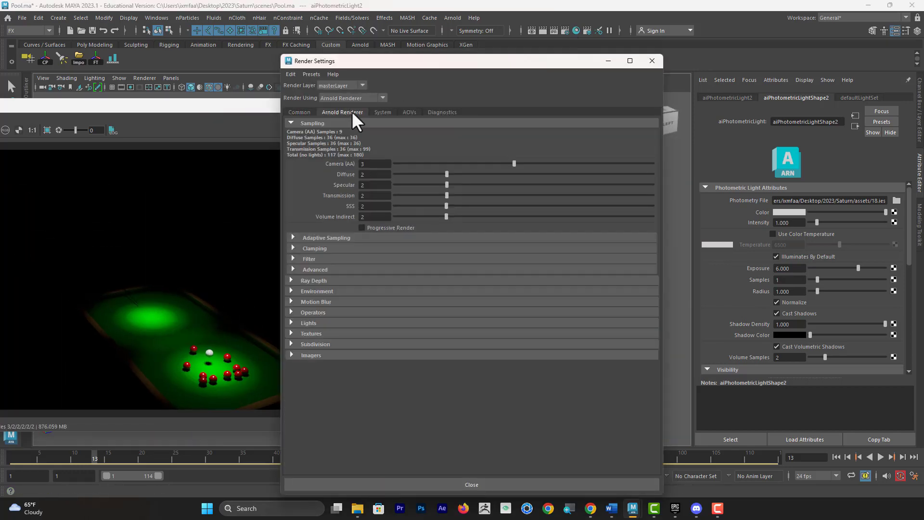
left_click(652, 60)
Replace the red balls' Blinn material with a new preset-based Standard Surface material coloured red.
left_click(577, 30)
left_click(77, 181)
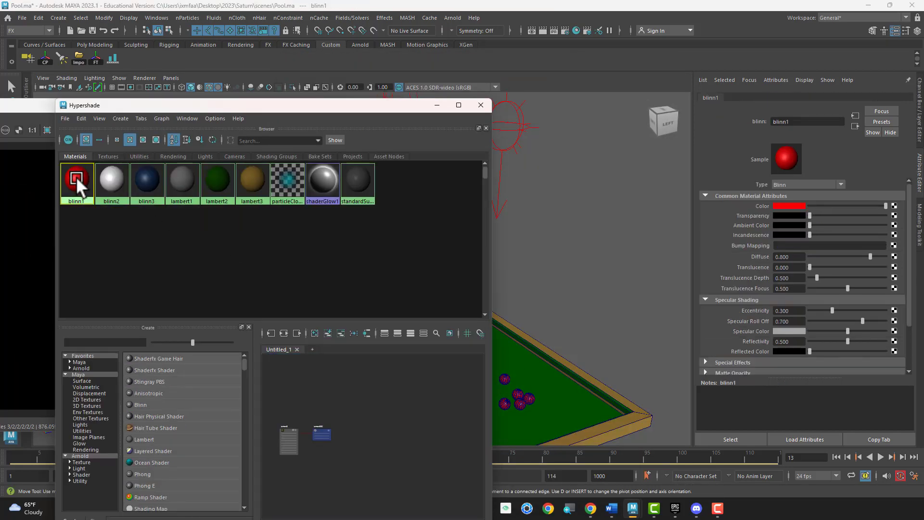
left_click_drag(379, 115, 279, 161)
right_click_drag(503, 386, 577, 462)
left_click(880, 121)
left_click(787, 209)
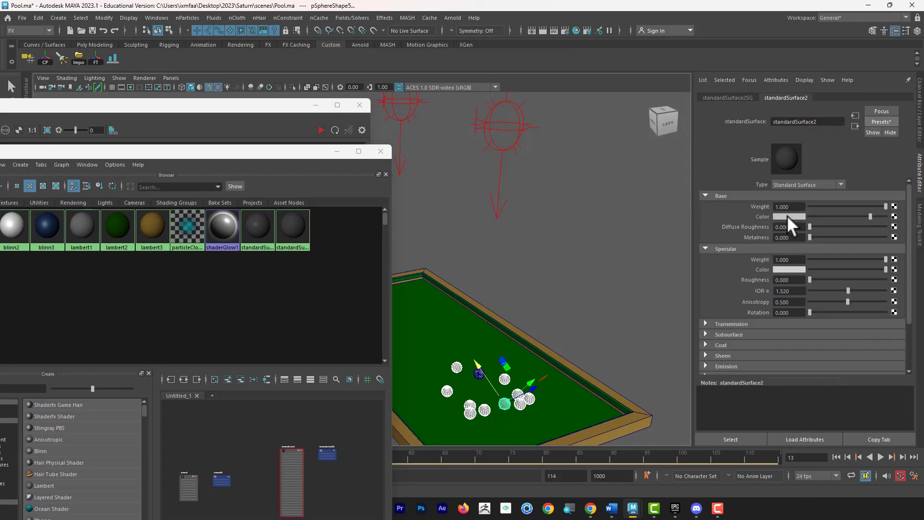
left_click(601, 231)
Assign the cue ball a new Standard Surface material based on a preset and colour it white.
left_click(478, 374)
right_click_drag(530, 298, 584, 463)
left_click(880, 121)
mouse_move(847, 209)
left_click(794, 209)
left_click(800, 215)
left_click(756, 195)
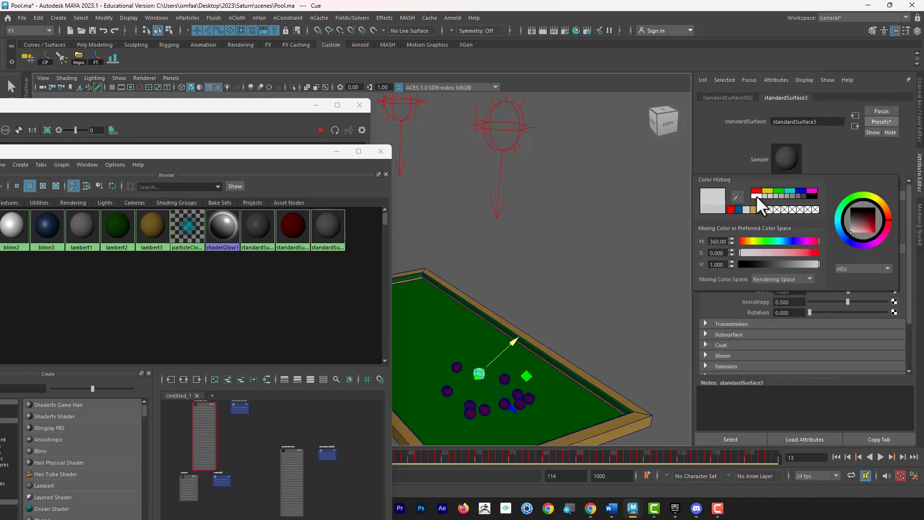
left_click(601, 240)
Create a new camera and look through it in the viewport.
left_click_drag(567, 289, 523, 307, "alt")
left_click(23, 20)
mouse_move(58, 18)
mouse_move(123, 76)
left_click(214, 83)
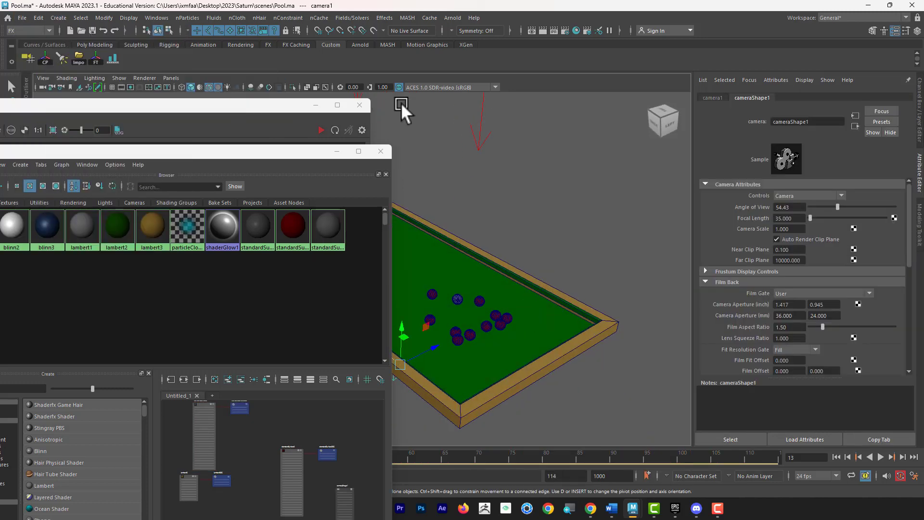
left_click(171, 78)
mouse_move(192, 88)
left_click(284, 90)
Frame the camera closely on the cue ball and scattered red balls, and display the resolution gate.
left_click_drag(524, 210, 598, 208, "alt")
left_click(501, 202)
key("f")
right_click_drag(348, 194, 332, 193, "alt")
left_click(336, 151)
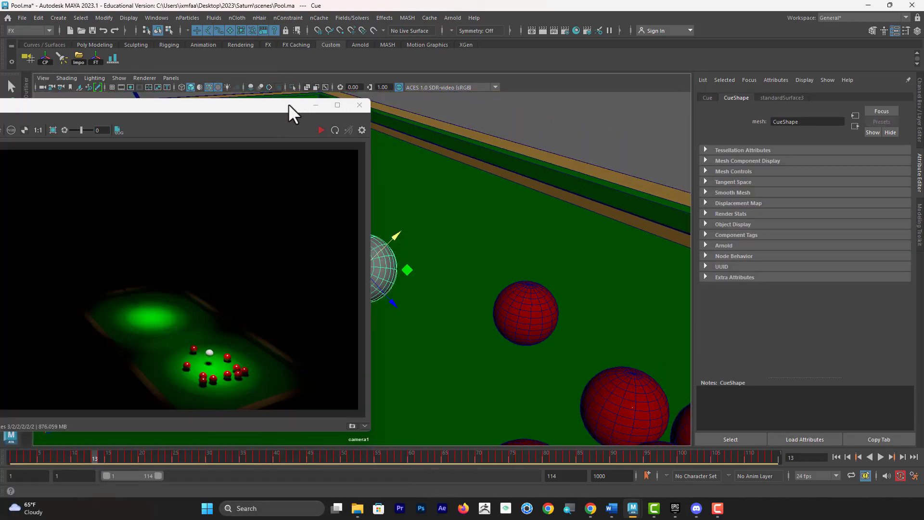
left_click_drag(288, 106, 260, 422)
right_click_drag(373, 377, 308, 337, "alt")
left_click(130, 87)
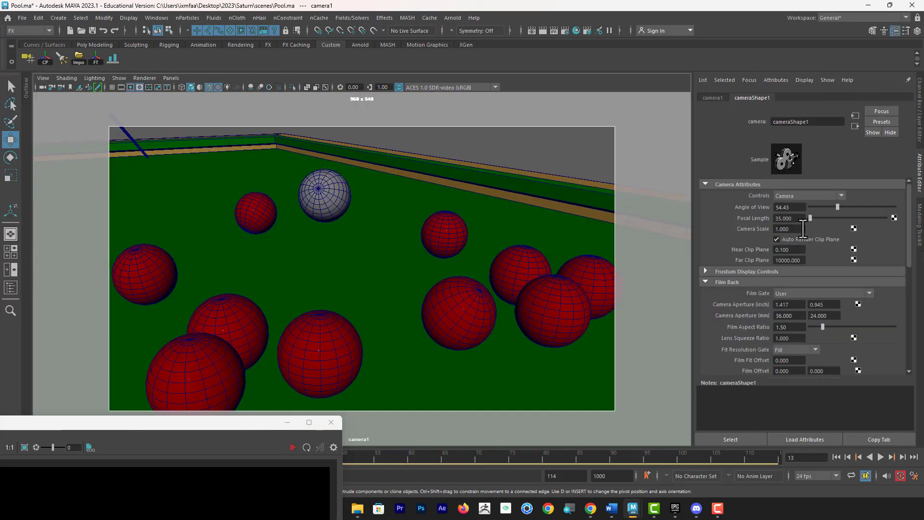
Set the camera's focal length to 15 and reframe the shot for a wide-angle close view of the balls.
left_click_drag(803, 219, 773, 219)
type("15")
key("Return")
right_click_drag(341, 153, 410, 264, "alt")
middle_click_drag(410, 264, 419, 256, "alt")
right_click_drag(419, 256, 429, 244, "alt")
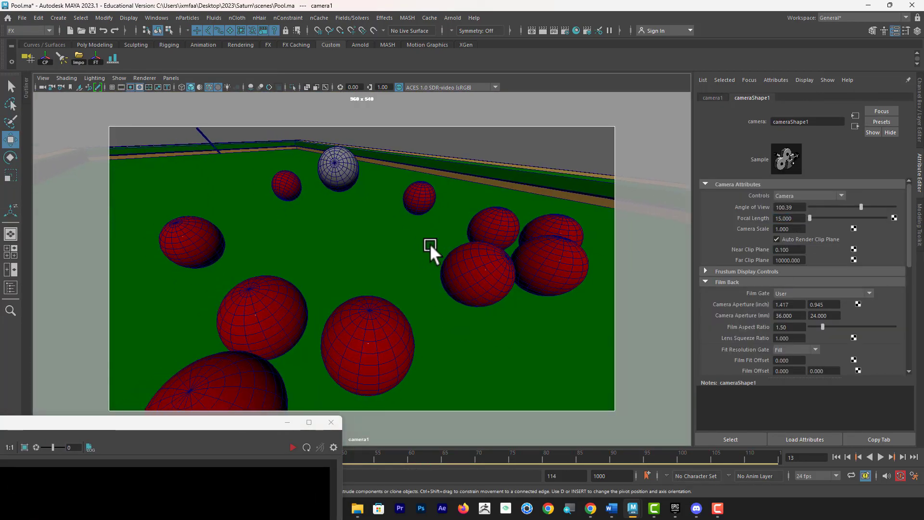
mouse_move(429, 244)
left_mouse_down("alt")
mouse_move(343, 264)
mouse_move(435, 260)
left_mouse_up("alt")
Roll the camera to give the shot a tilted angle.
left_click(42, 78)
mouse_move(132, 279)
left_click(196, 331)
Switch the Arnold RenderView to the new camera's view and reopen it to render the shot.
left_click_drag(228, 425, 415, 112)
left_click(125, 121)
mouse_move(159, 213)
left_click(250, 224)
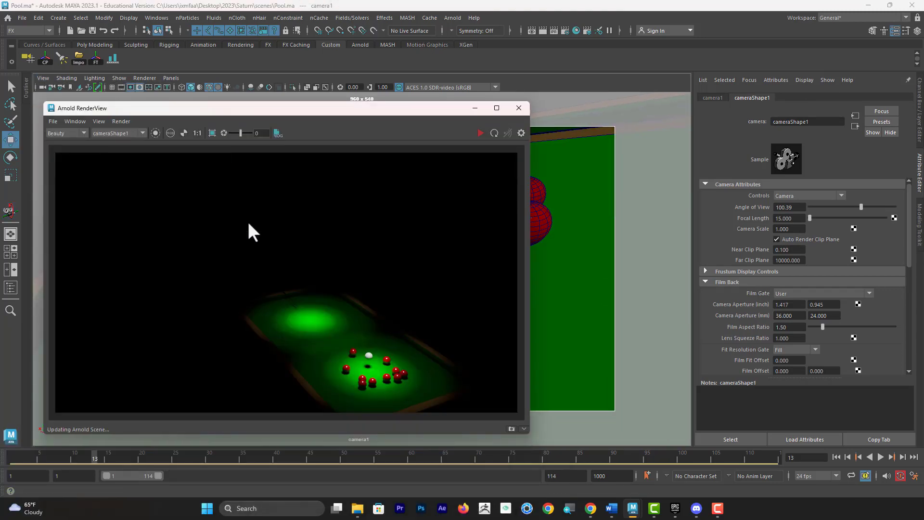
left_click(124, 121)
left_click(238, 215)
left_click(518, 107)
left_click(451, 18)
left_click(474, 31)
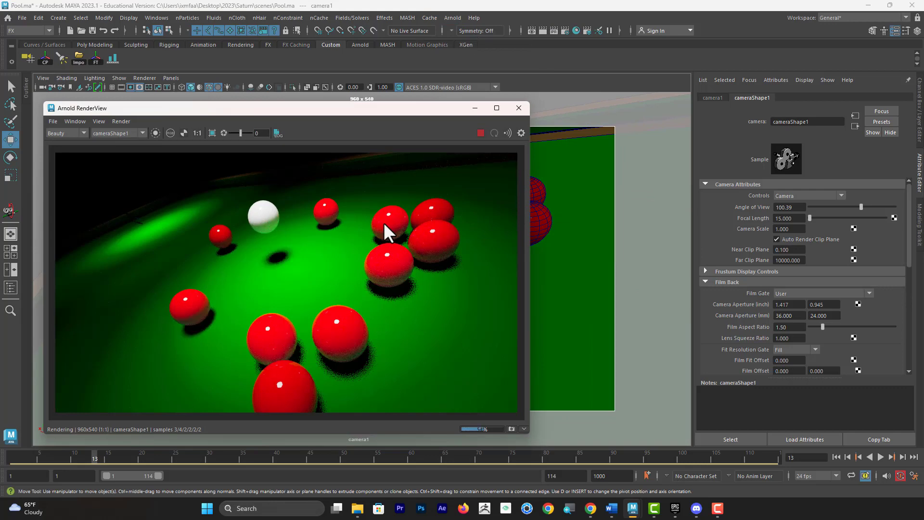
List the scene's lights in the Hypershade and set the first photometric light's samples to 12.
left_click(575, 30)
left_click_drag(151, 176, 314, 406)
left_click(427, 196)
left_click(300, 222)
left_click(787, 279)
type("2")
key("Return")
Limit the render to a crop region around the underside and shadow of a front red ball.
scroll(329, 386, "up", 4)
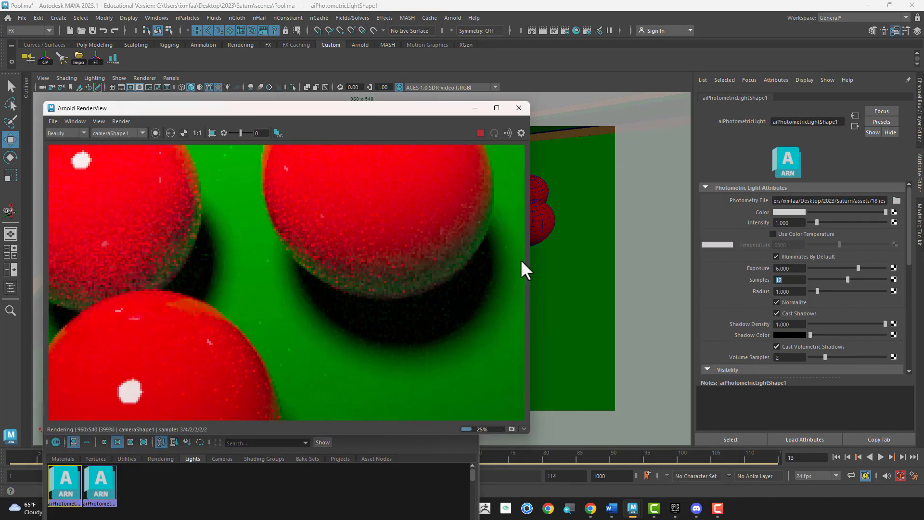
mouse_move(244, 187)
left_mouse_down()
mouse_move(422, 386)
mouse_move(480, 396)
left_mouse_up()
left_click(212, 133)
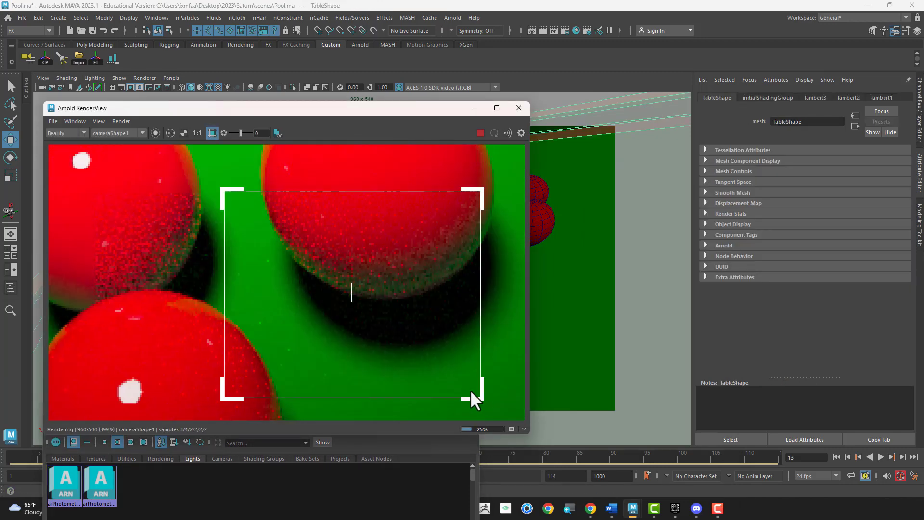
Set the second photometric light's samples to 12 as well.
left_click(220, 445)
left_click_drag(327, 409, 728, 348)
left_click(501, 424)
Make the new camera the renderable camera and set the image size to 1920 x 1080.
left_click(564, 30)
left_click(299, 113)
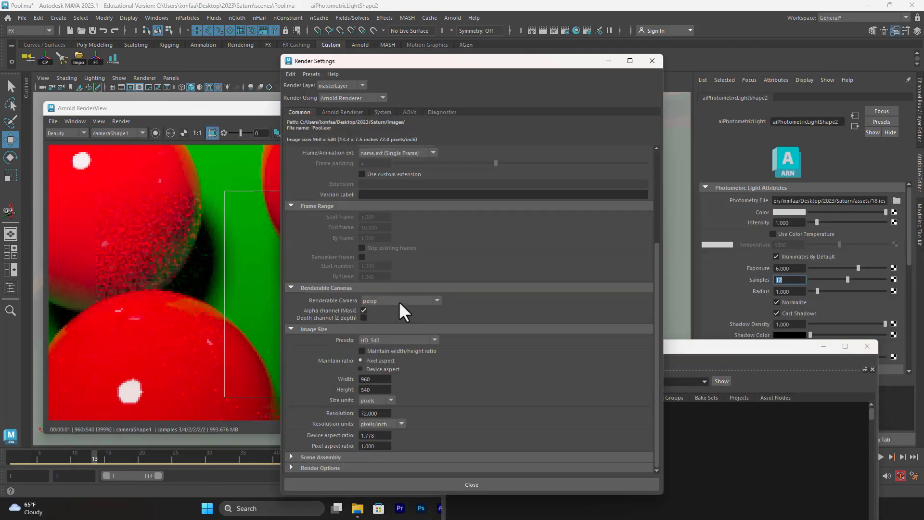
left_click(400, 301)
left_click(398, 311)
left_click(394, 341)
scroll(402, 382, "down", 5)
scroll(402, 382, "up", 2)
left_click(392, 399)
left_click(472, 484)
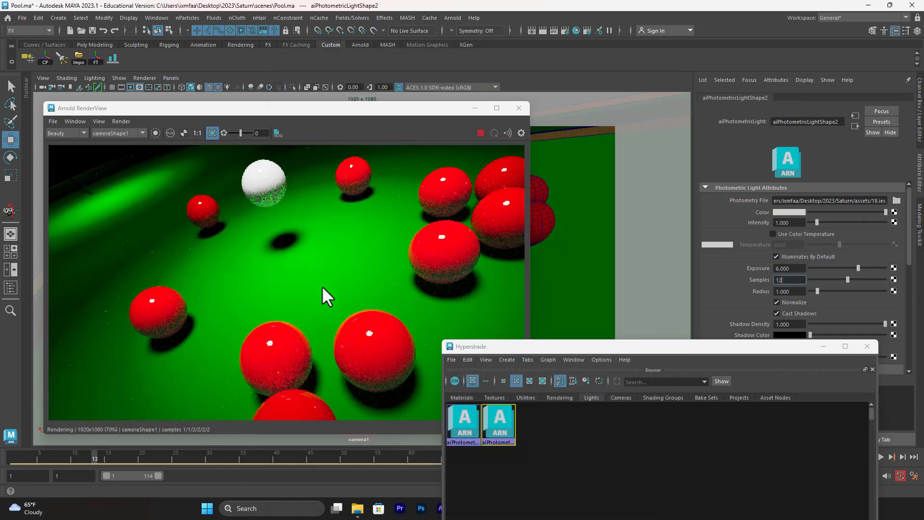
Check the noise under the red ball in the render and set both photometric lights' samples to 32.
scroll(322, 285, "up", 5)
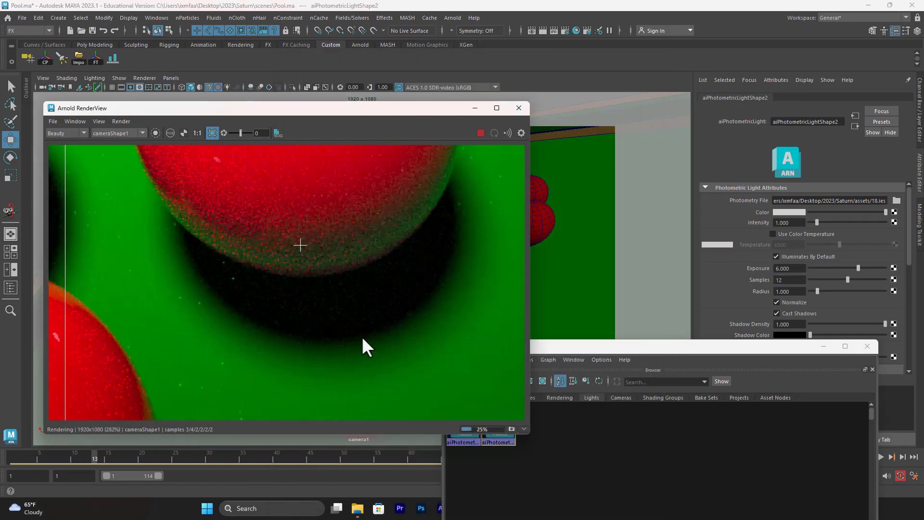
left_click_drag(610, 348, 566, 350)
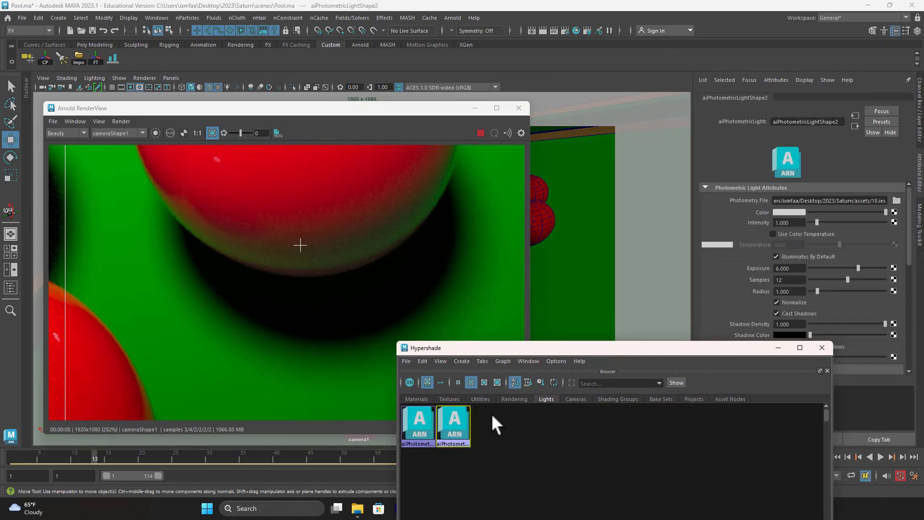
double_click(786, 280)
type("32")
key("Return")
left_click(418, 423)
double_click(789, 280)
type("32")
key("Return")
left_click(454, 425)
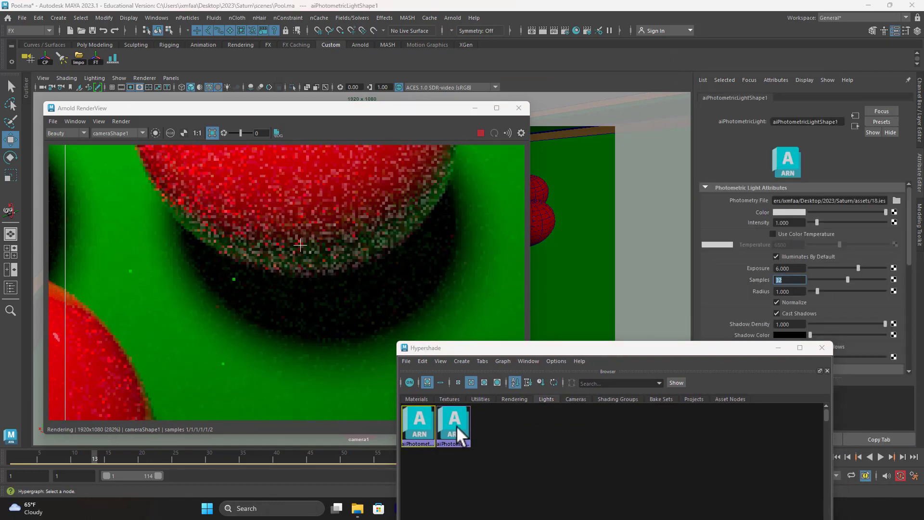
Set the Arnold specular samples to 3 and the camera (AA) samples to 5, and inspect the ball's render noise.
left_click(564, 30)
left_click_drag(489, 87, 654, 88)
left_click(510, 128)
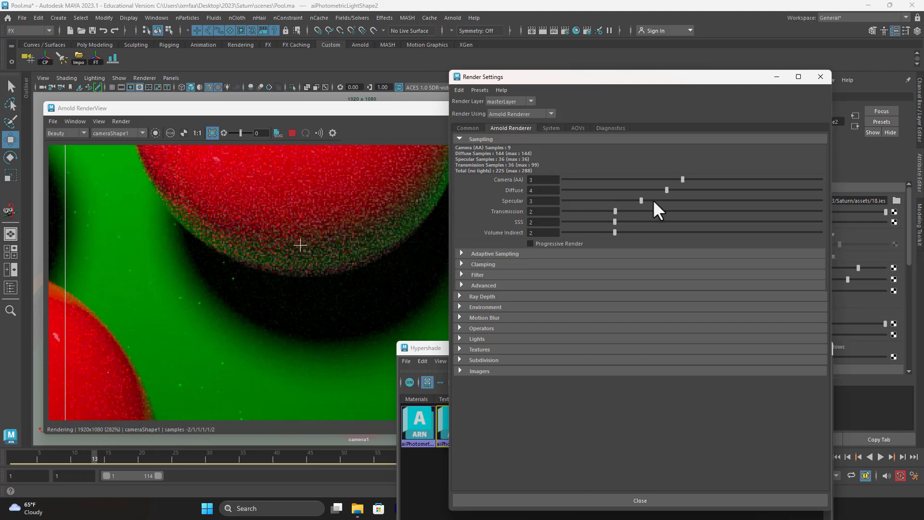
left_click(820, 76)
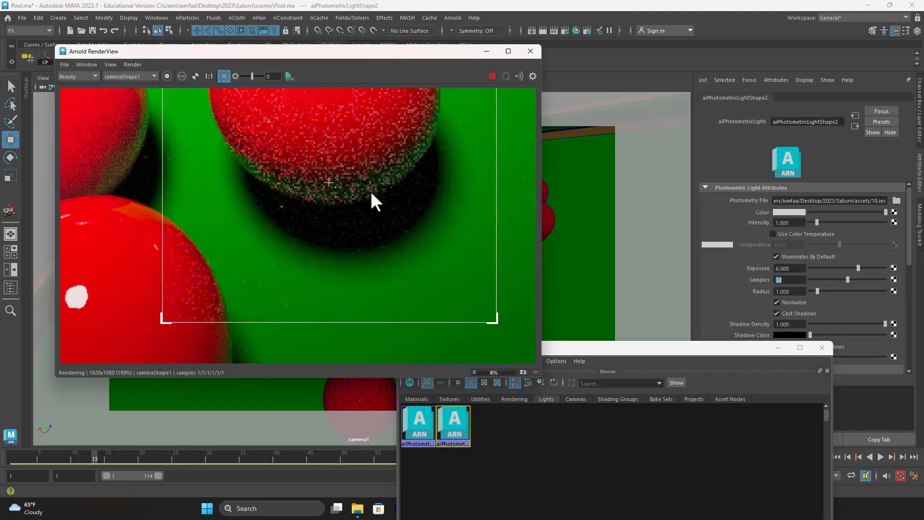
middle_click_drag(422, 183, 373, 222)
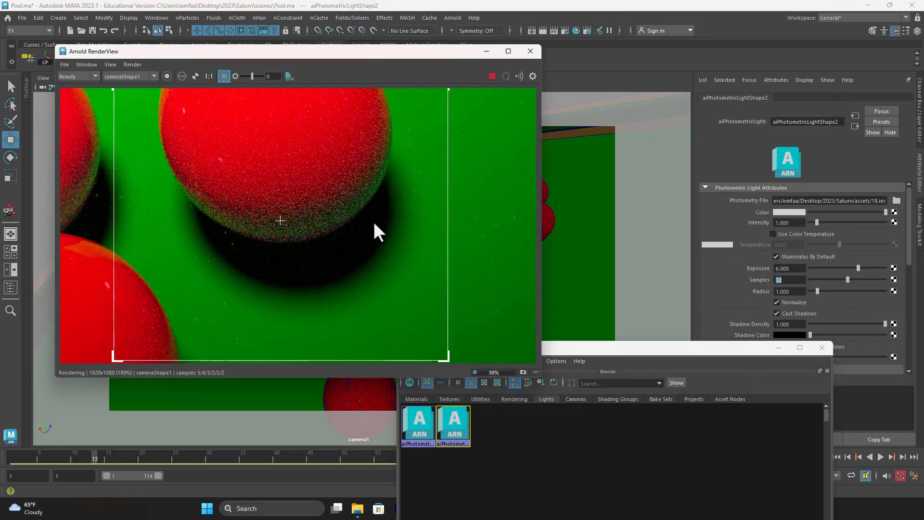
Set the first photometric light's samples to 16 and move the Hypershade clear of the render.
left_click(419, 424)
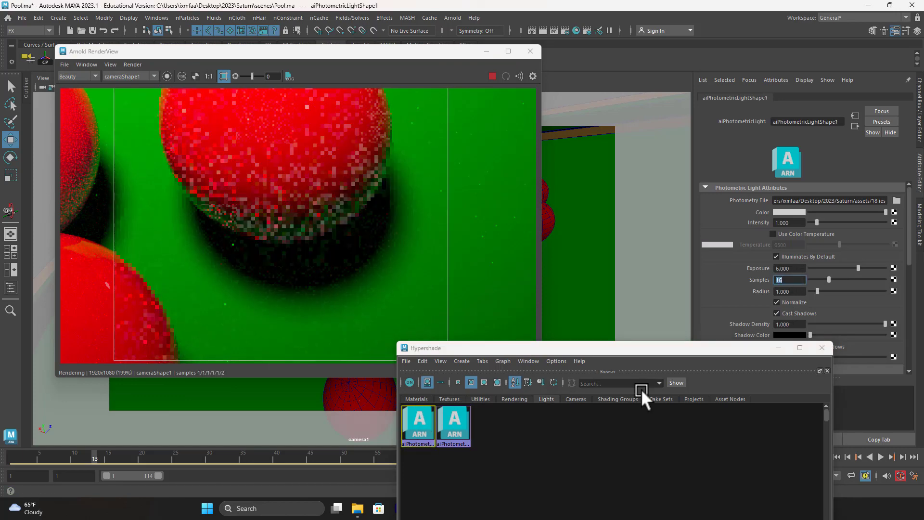
left_click(585, 440)
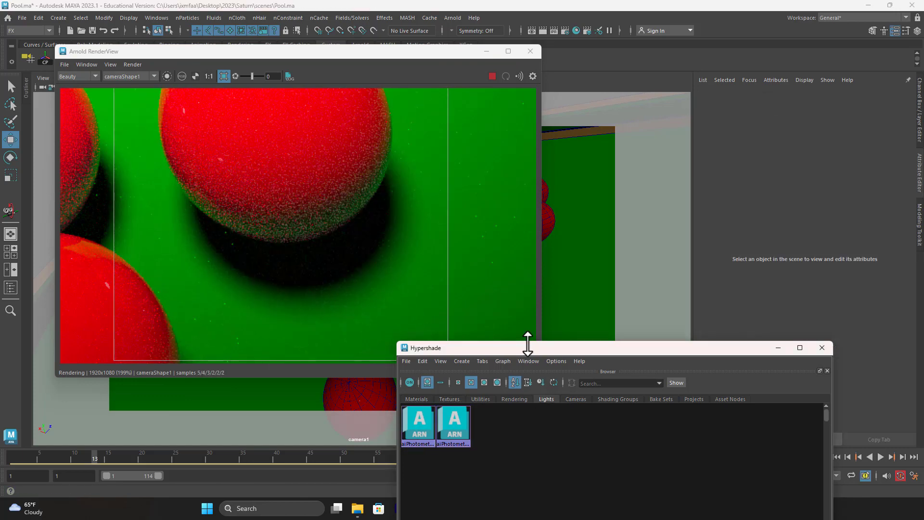
left_click_drag(527, 346, 472, 393)
Set the Arnold camera (AA) samples back to 3.
left_click(565, 30)
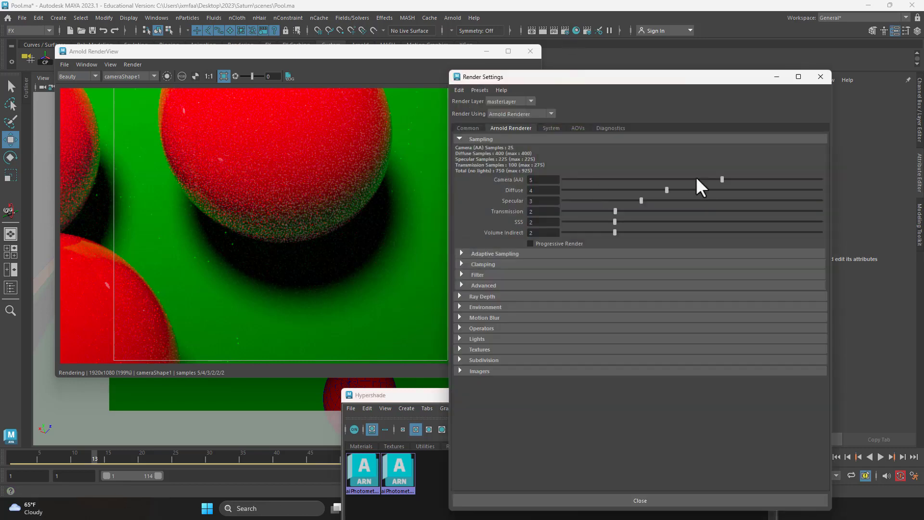
left_click_drag(721, 179, 682, 179)
left_click_drag(548, 78, 547, 171)
Select the noisy red ball and look through the geometry and Arnold attributes of its standardSurface2 material.
left_click(547, 217)
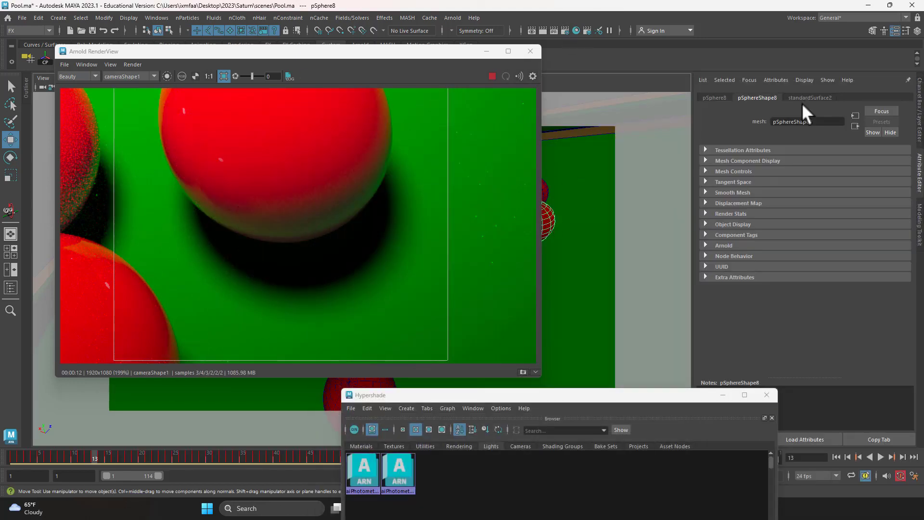
left_click(803, 98)
left_click(738, 335)
scroll(739, 313, "down", 2)
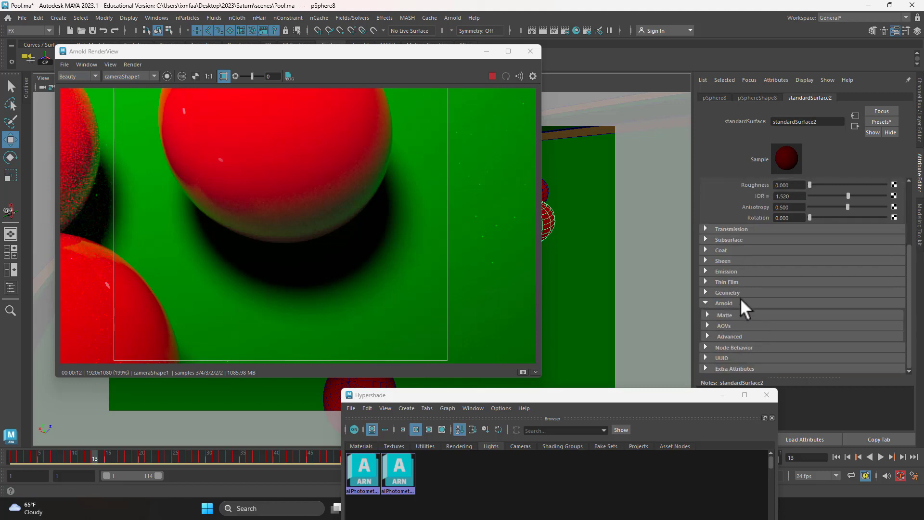
left_click(740, 295)
scroll(737, 269, "up", 2)
scroll(736, 283, "down", 3)
left_click(731, 304)
left_click(712, 366)
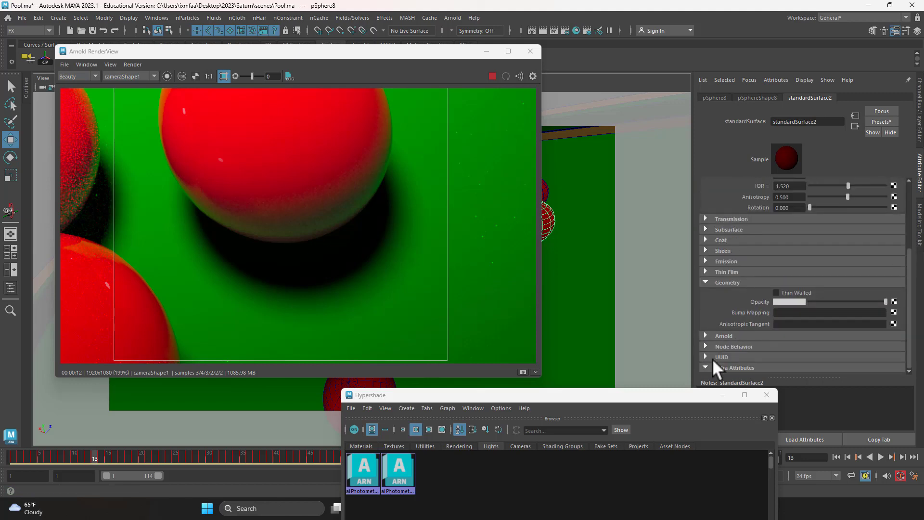
Expand the advanced Arnold options of the ball's standardSurface2 material.
left_click(756, 98)
left_click(809, 97)
left_click(724, 283)
left_click(734, 187)
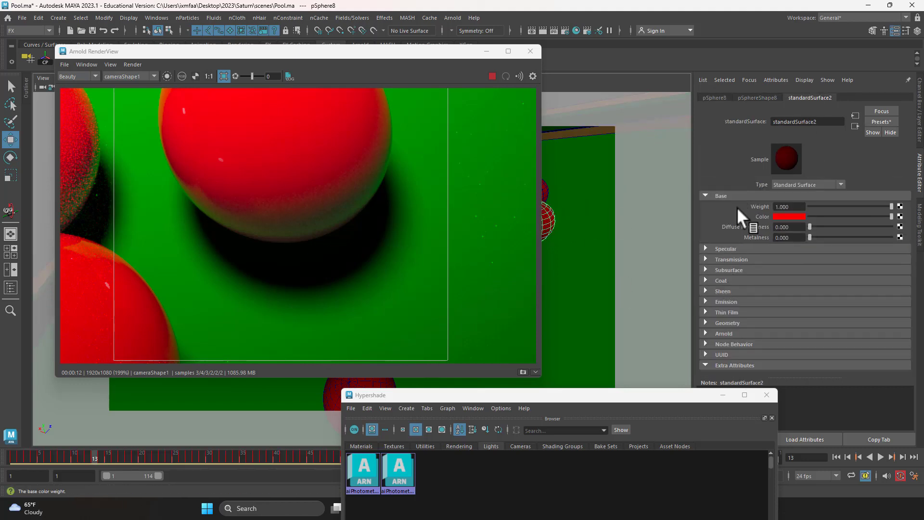
left_click(730, 332)
left_click(741, 333)
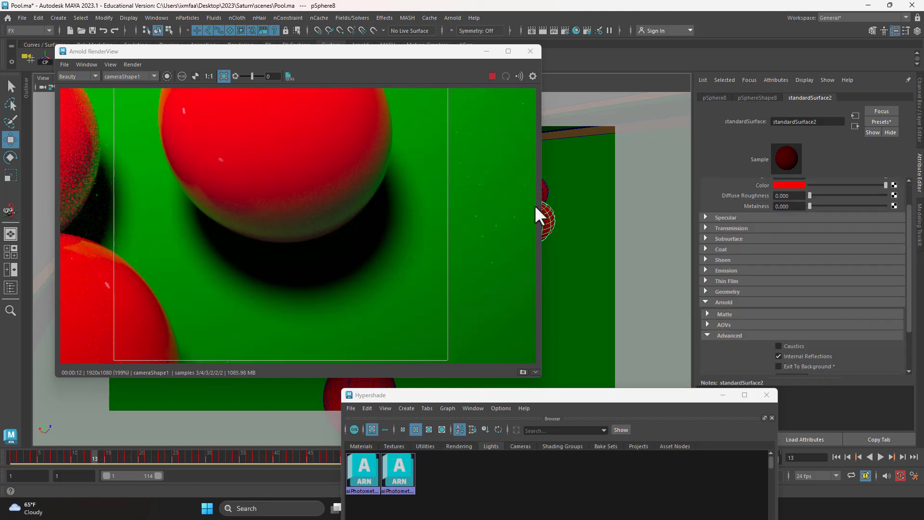
Enlarge the render region to cover the three nearest red balls and store a snapshot of the render.
scroll(369, 185, "down", 2)
left_click_drag(203, 292, 82, 314)
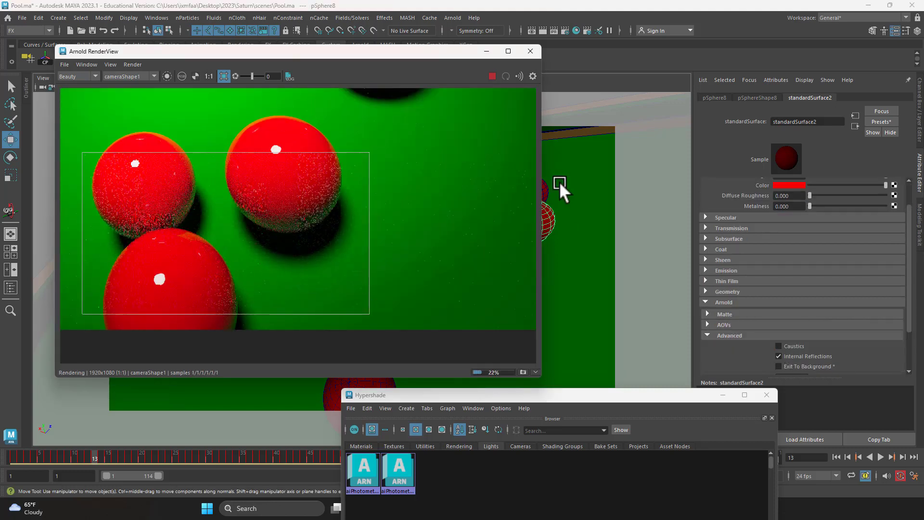
left_click(522, 372)
Enable Caustics on the standardSurface2 material and maximize the render view to inspect the three red balls.
left_click(778, 346)
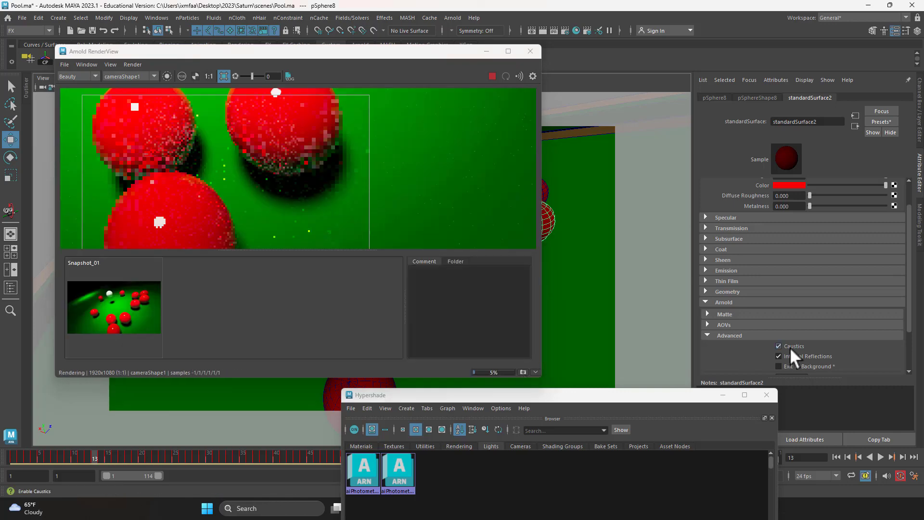
mouse_move(420, 51)
left_mouse_down()
mouse_move(395, 290)
mouse_move(426, 63)
left_mouse_up()
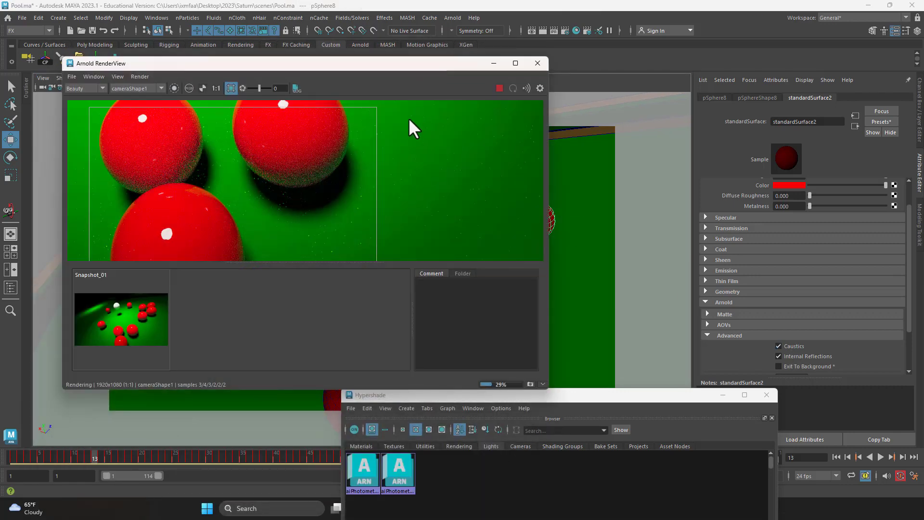
left_click(515, 63)
scroll(411, 214, "up", 2)
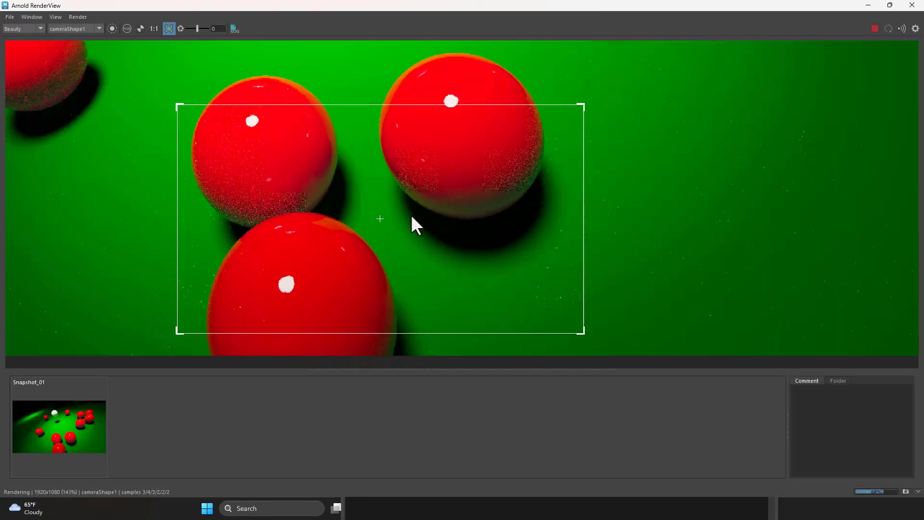
middle_click_drag(410, 215, 390, 184)
Store a second render snapshot and display the first one to compare the red balls' noise.
left_click(905, 491)
left_click(124, 431)
left_click(72, 429)
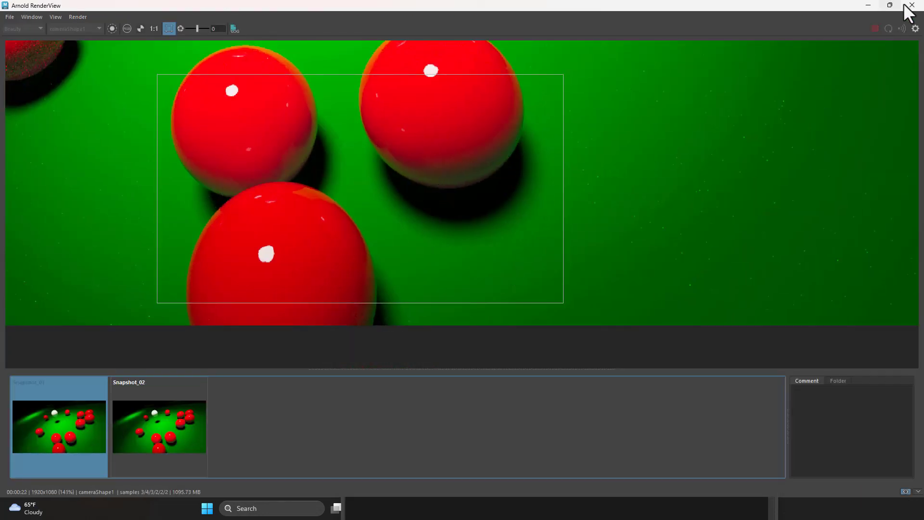
Close and reopen the Arnold RenderView, and check the full-frame render of the pool table.
left_click(904, 4)
left_click(454, 18)
left_click(469, 38)
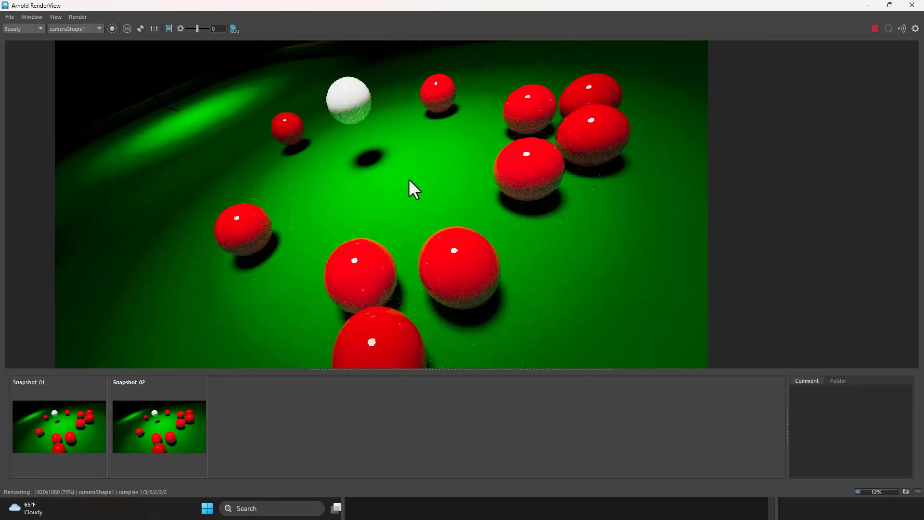
scroll(426, 179, "down", 1)
scroll(426, 180, "up", 1)
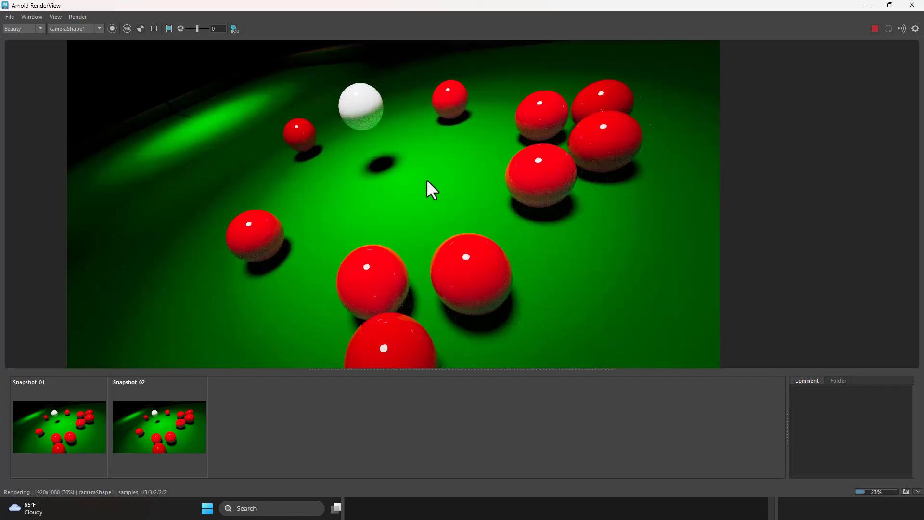